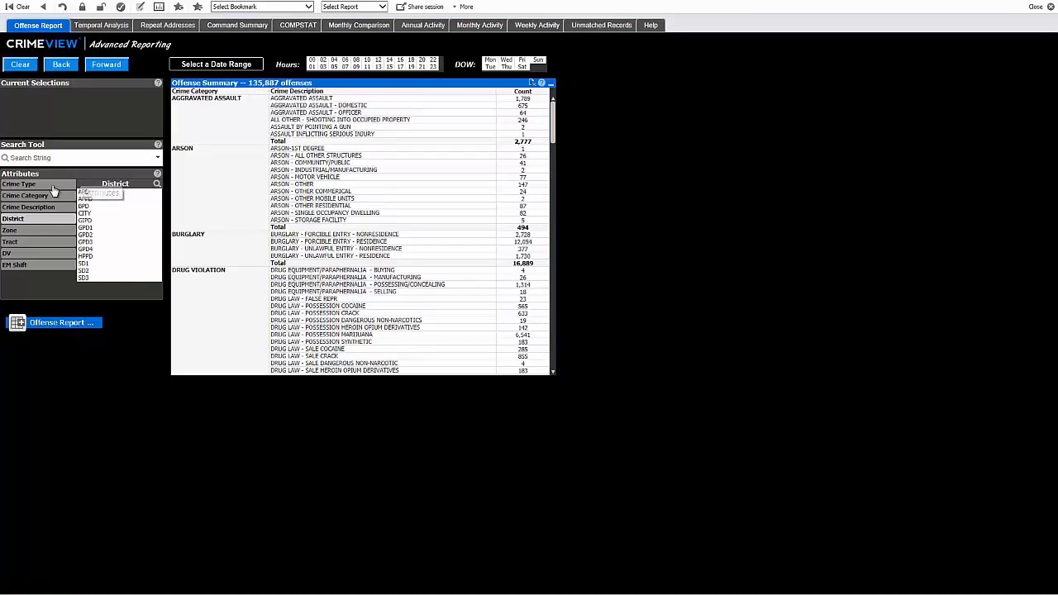
# - Filter the offense summary to the VIOLENT CRIME type in district GPD1
pyautogui.click(49, 185)
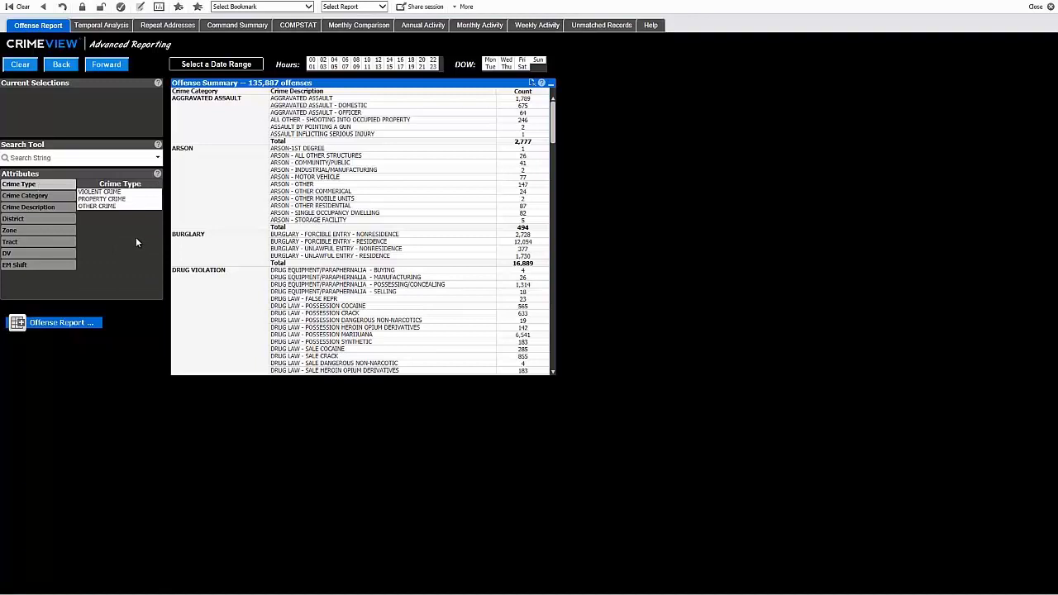
pyautogui.click(112, 192)
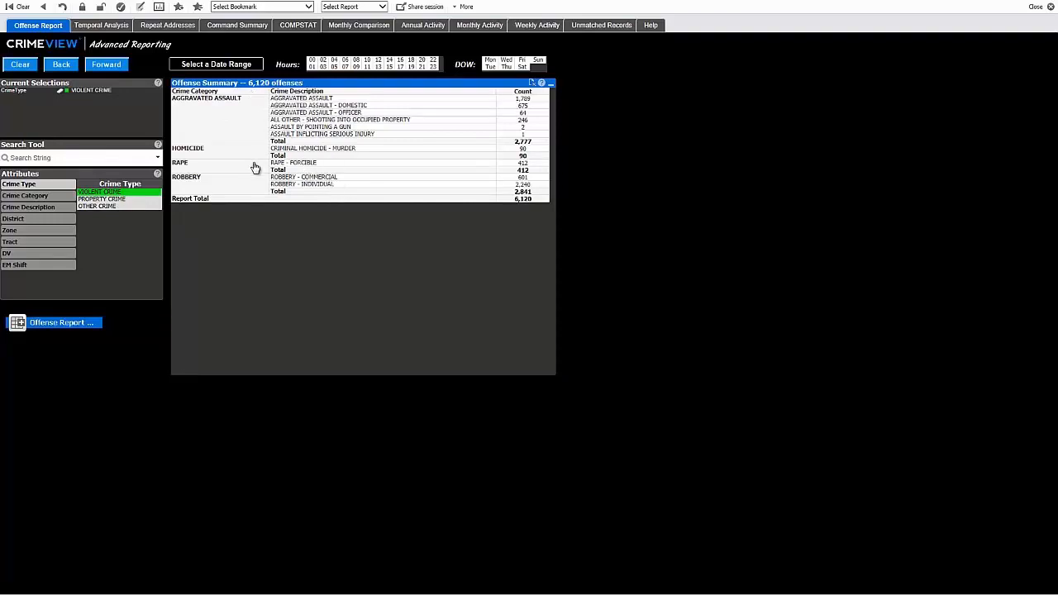
pyautogui.click(37, 219)
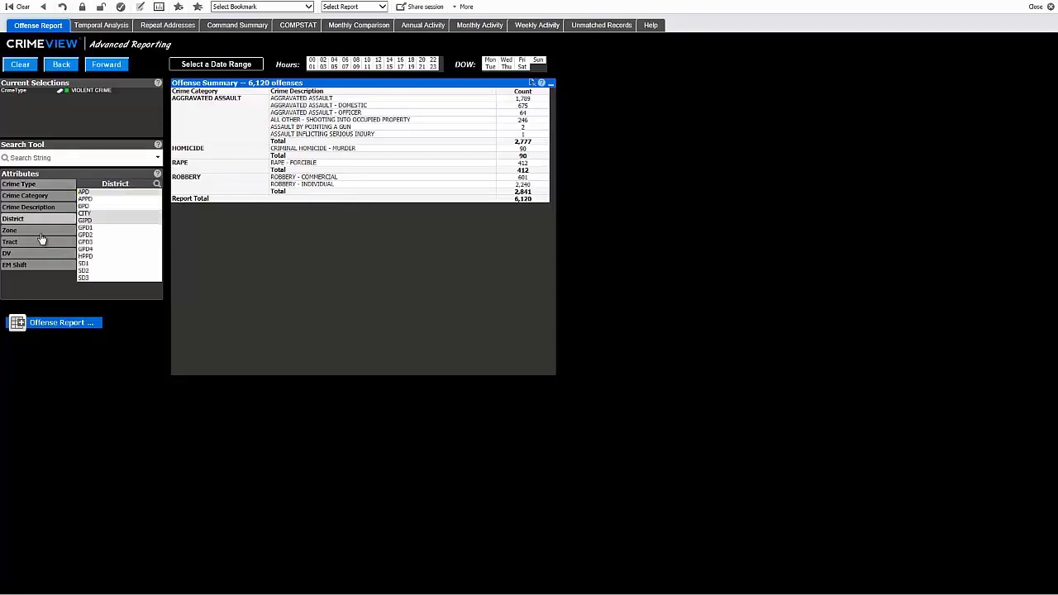
pyautogui.click(86, 228)
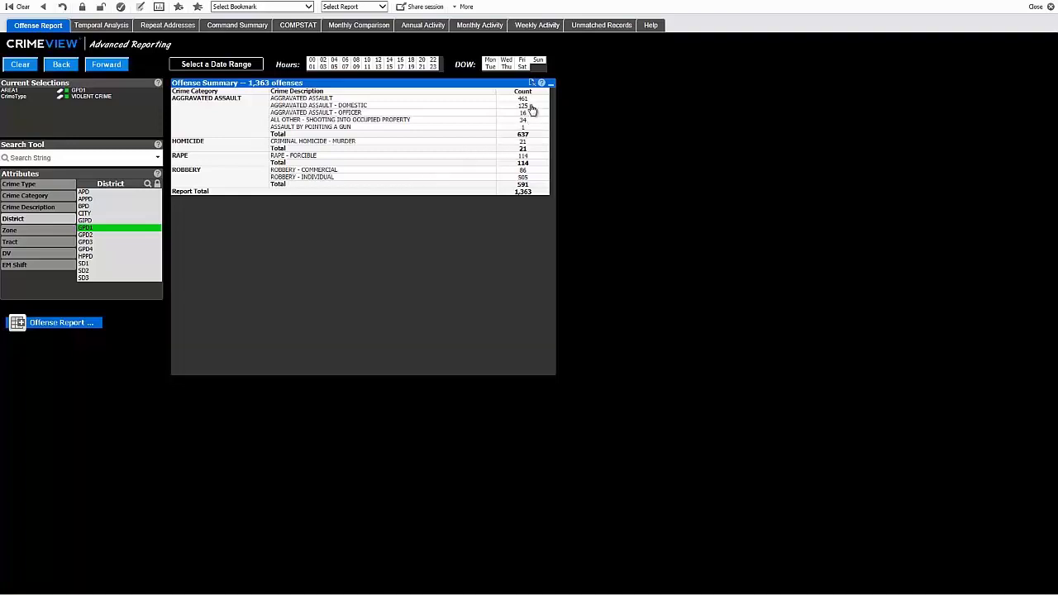
# - Restrict the offense summary to the weekend days Friday, Saturday and Sunday
pyautogui.click(523, 60)
pyautogui.keyDown('ctrl'); pyautogui.click(537, 60); pyautogui.keyUp('ctrl')
pyautogui.keyDown('ctrl'); pyautogui.click(522, 67); pyautogui.keyUp('ctrl')
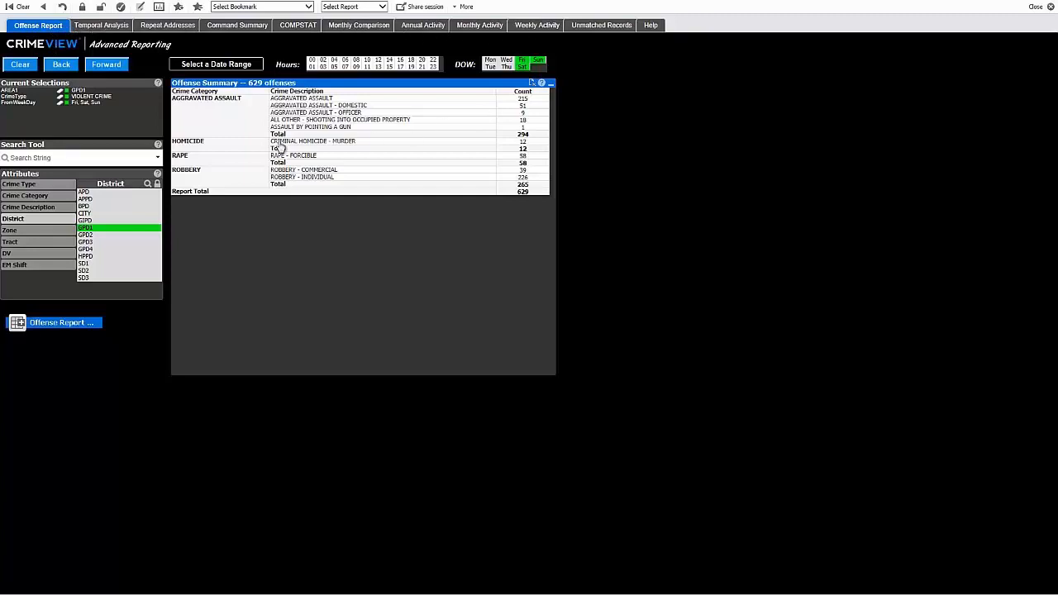
# - Display the filtered offenses in the Temporal Analysis charts, and clear all selections after checking the crime type and district filters
pyautogui.click(104, 27)
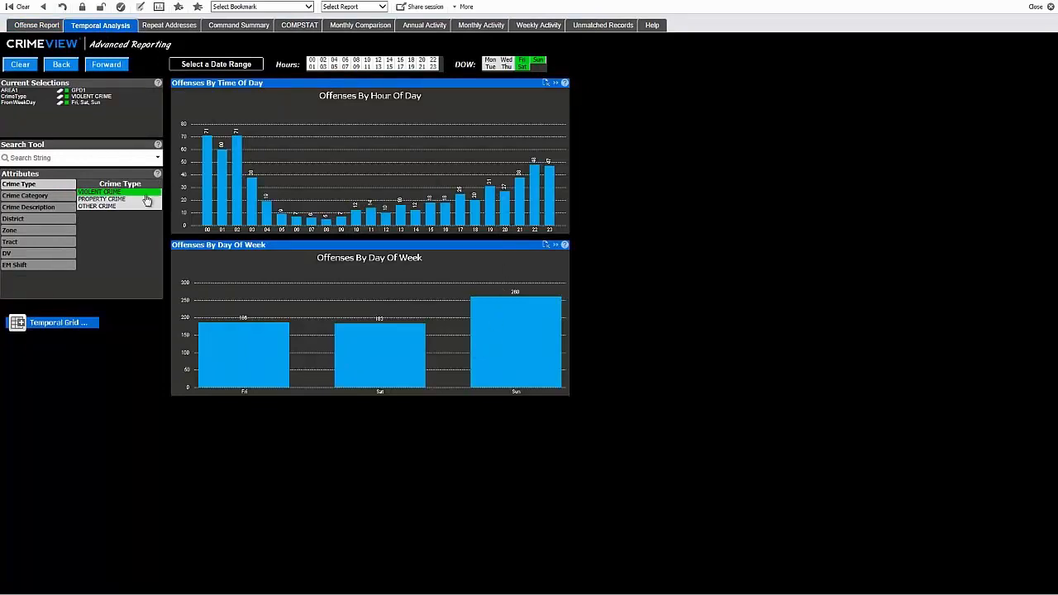
pyautogui.click(35, 219)
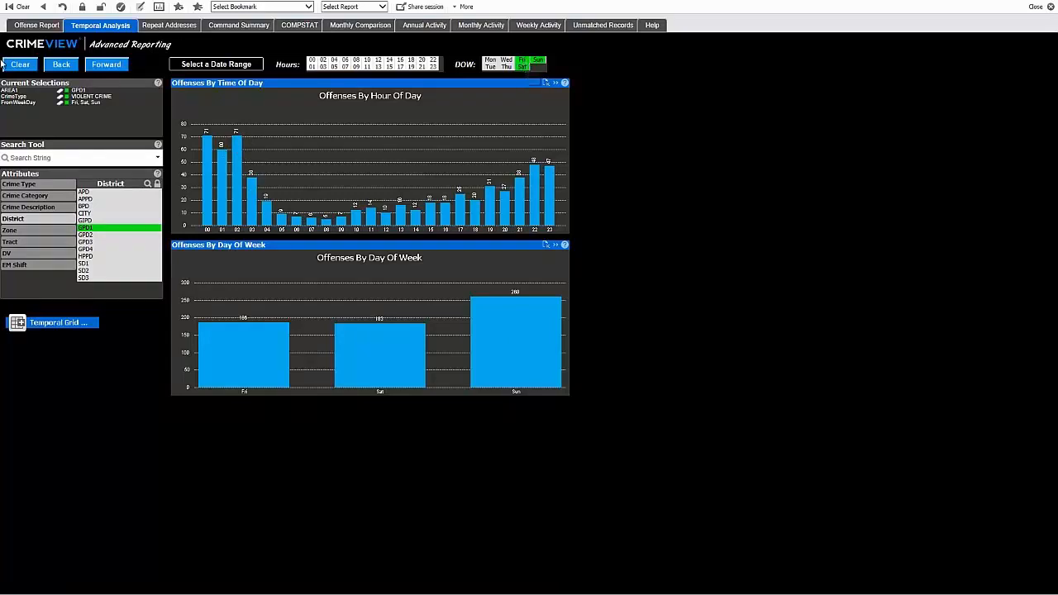
pyautogui.click(20, 65)
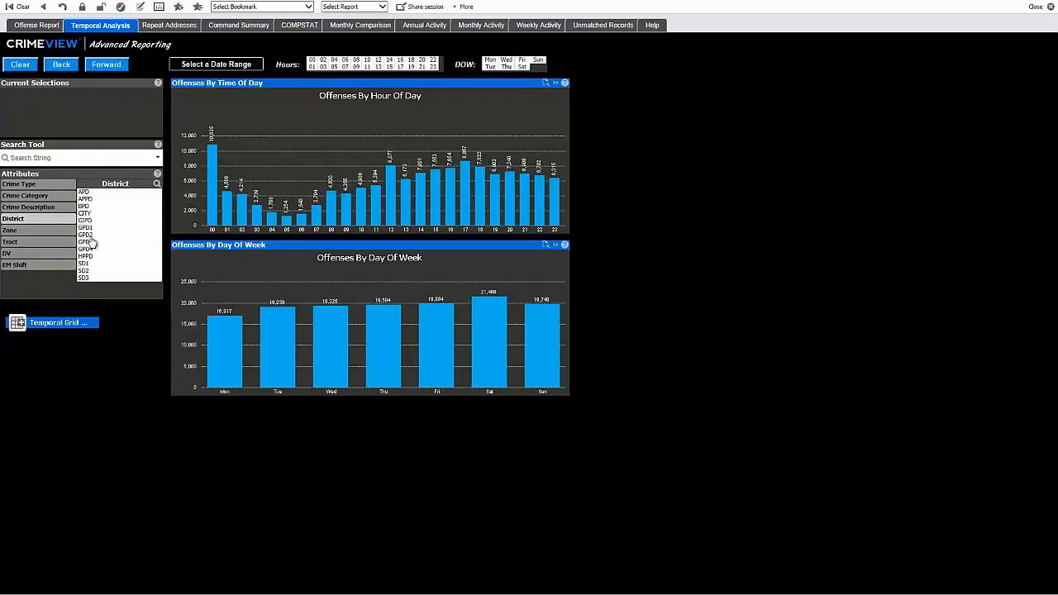
pyautogui.click(18, 186)
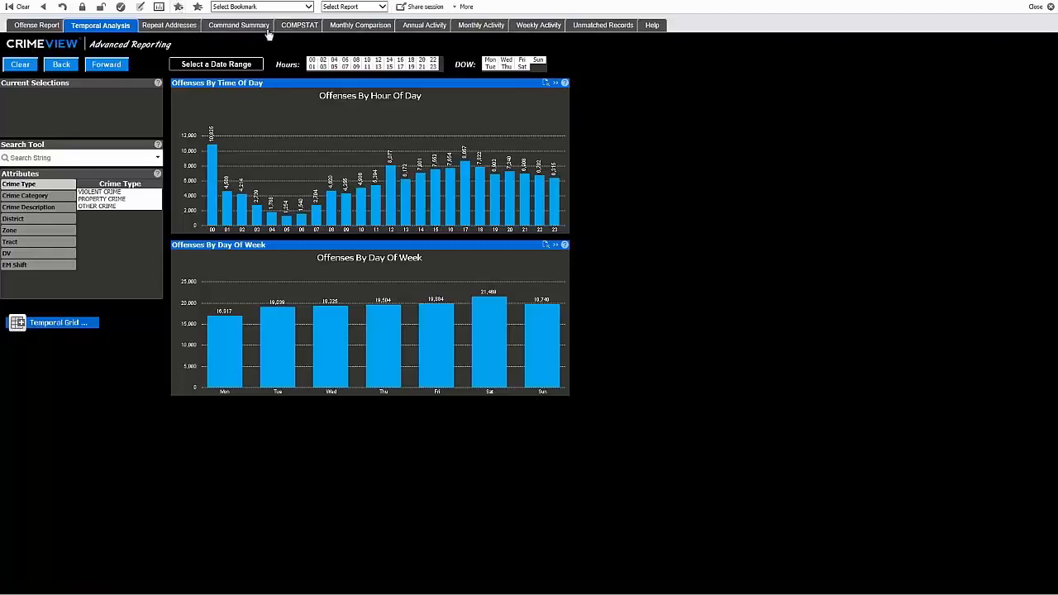
# - Apply the saved Substance Abuse Time Grid bookmark and display its offenses as a temporal grid
pyautogui.click(307, 7)
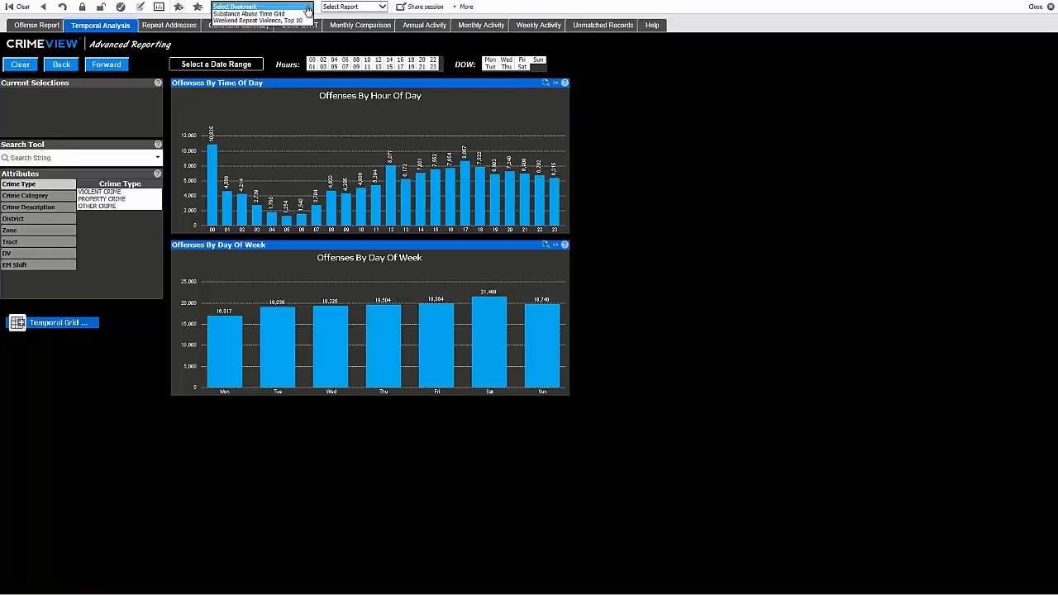
pyautogui.click(254, 15)
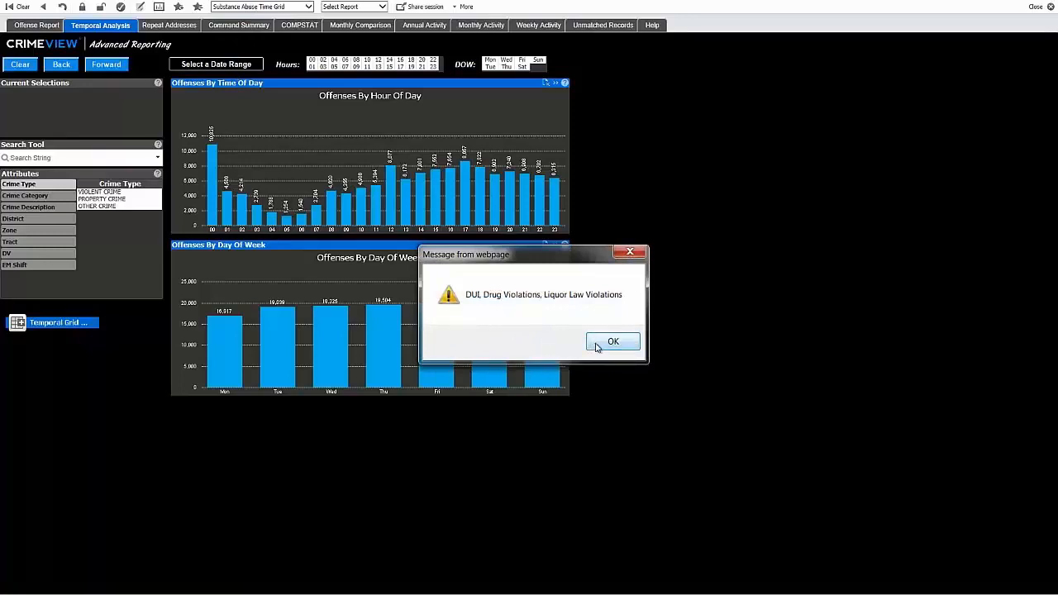
pyautogui.click(599, 347)
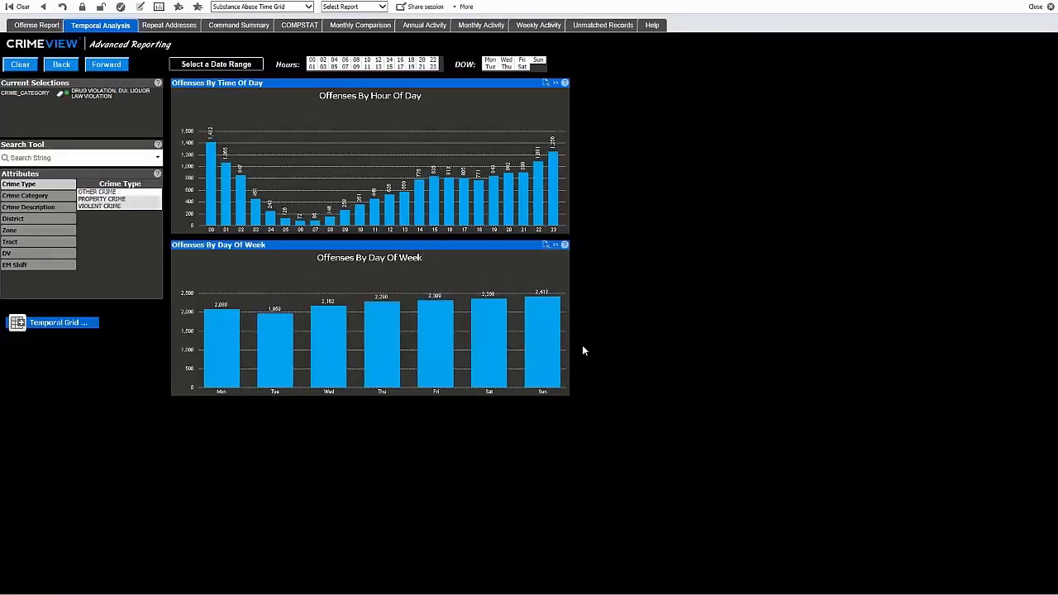
pyautogui.click(60, 326)
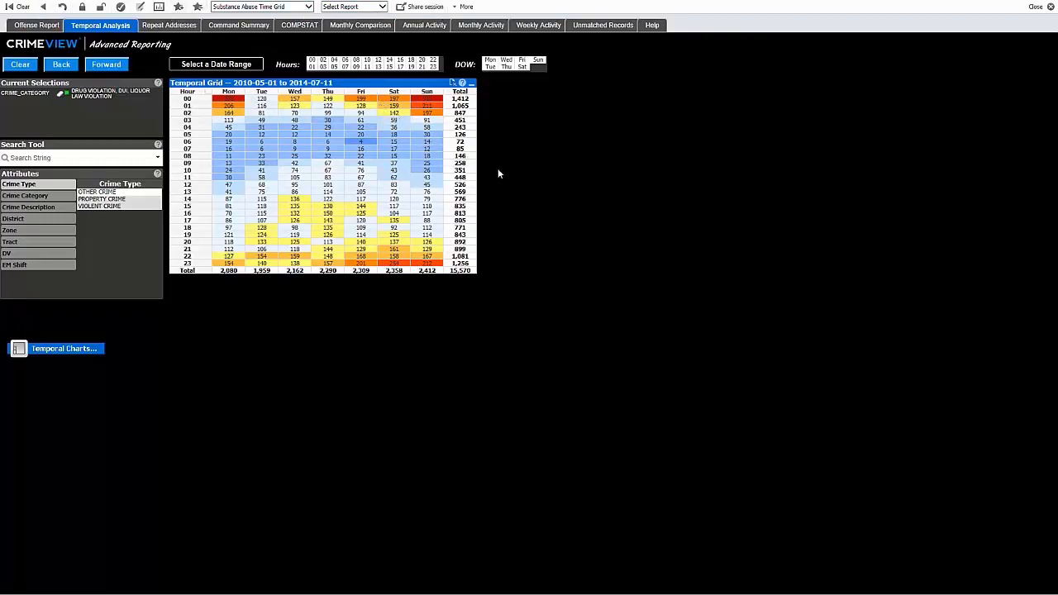
# - In the Repeat Addresses report, replace the current selections with the VIOLENT CRIME type
pyautogui.click(174, 33)
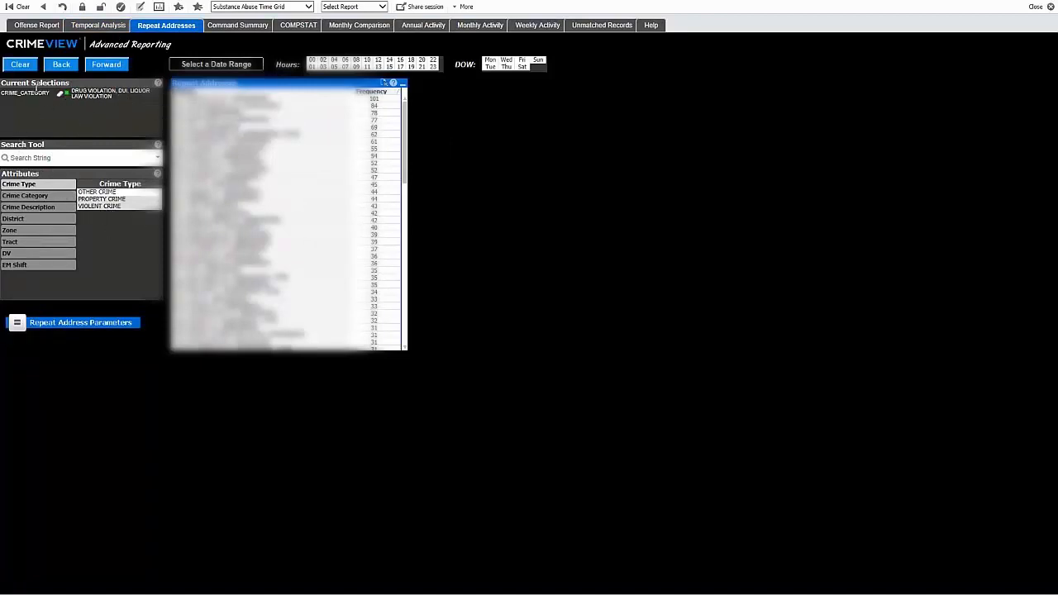
pyautogui.click(27, 67)
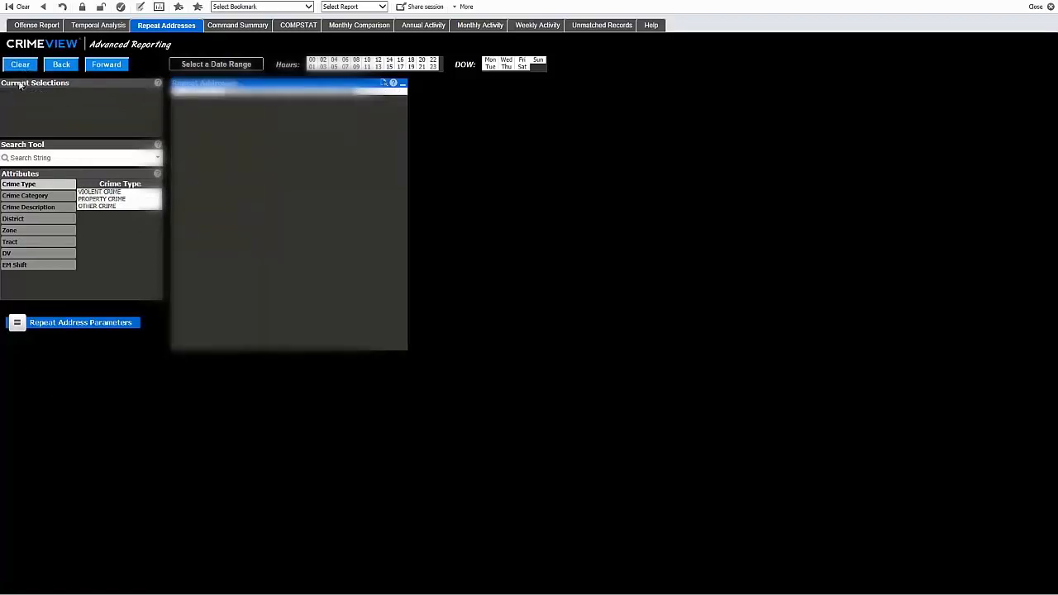
pyautogui.click(100, 194)
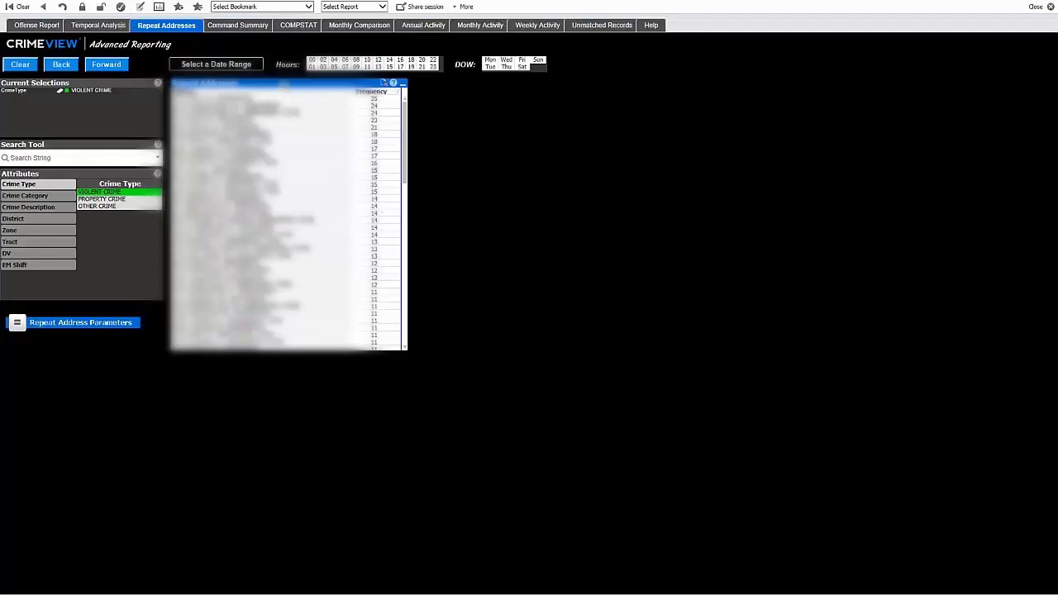
# - In the Command Summary, select the weeks from 2014-01-06 through 2014-02-23 as the period to compare
pyautogui.click(239, 25)
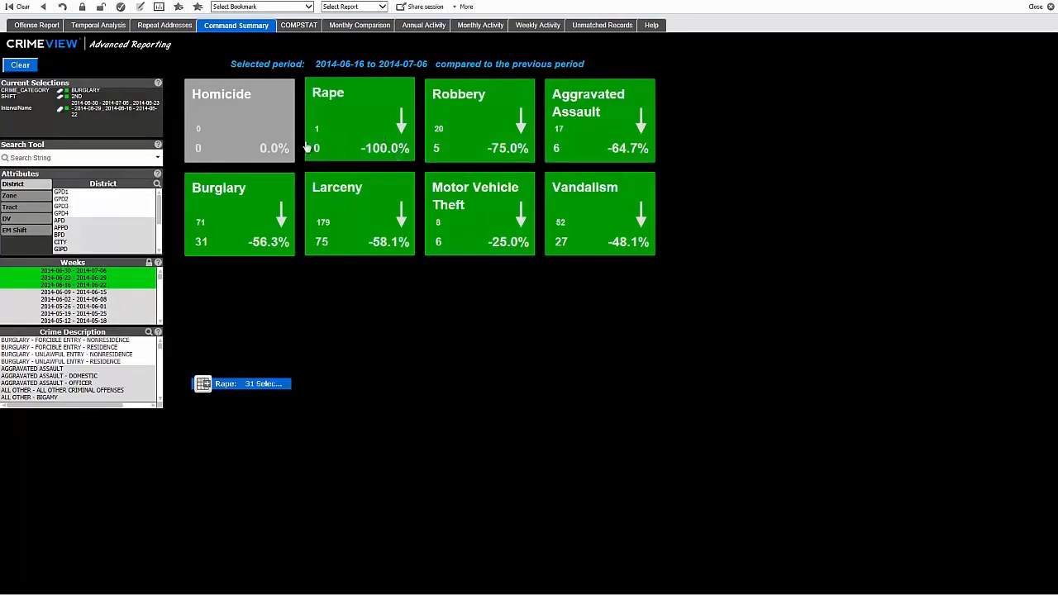
pyautogui.scroll(-2, 124, 319)
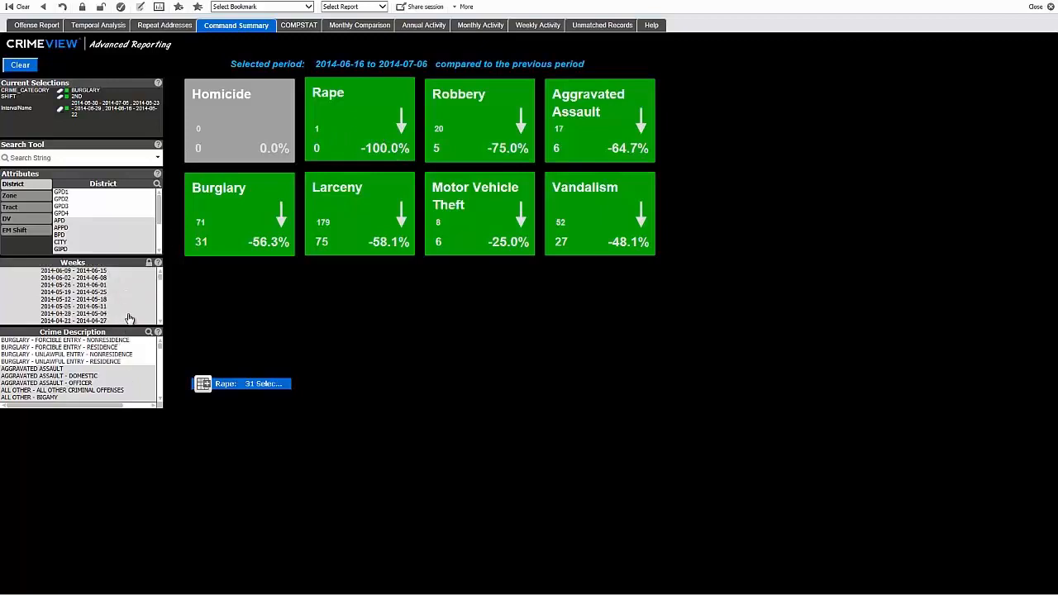
pyautogui.scroll(-4, 134, 321)
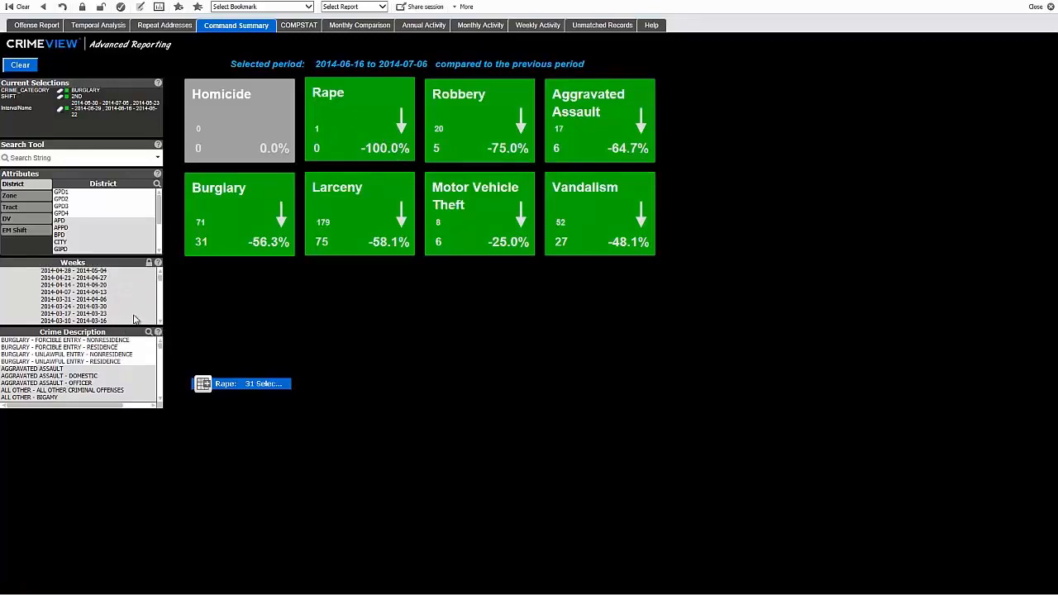
pyautogui.scroll(-1, 137, 321)
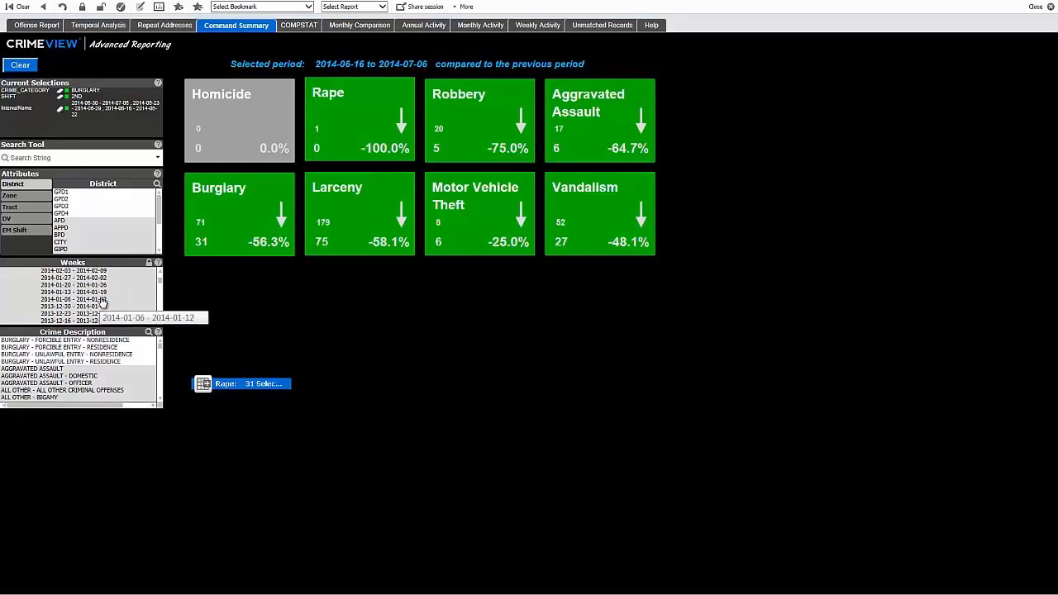
pyautogui.click(103, 303)
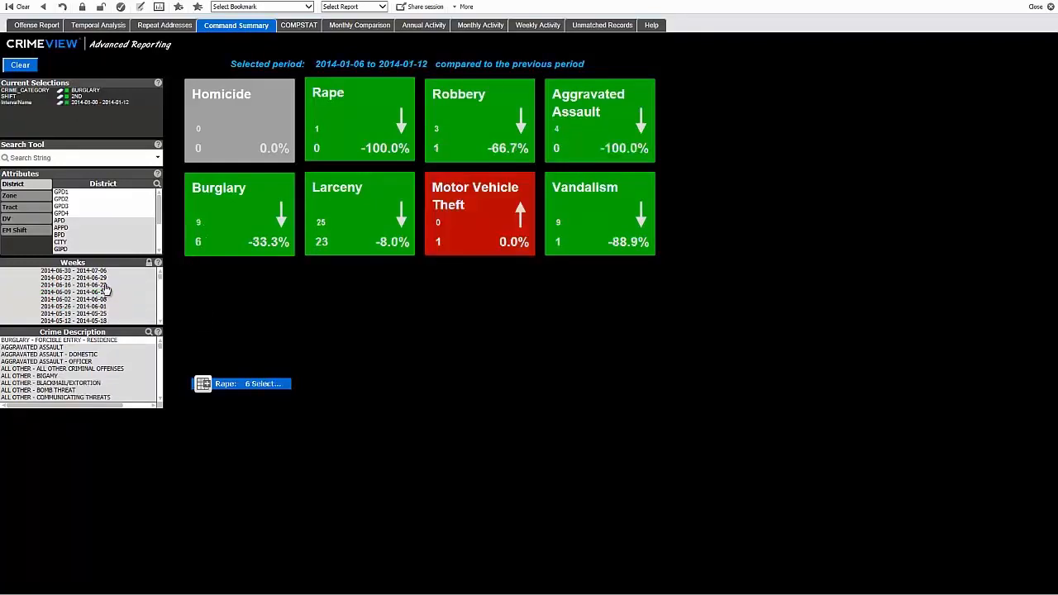
pyautogui.scroll(-3, 127, 300)
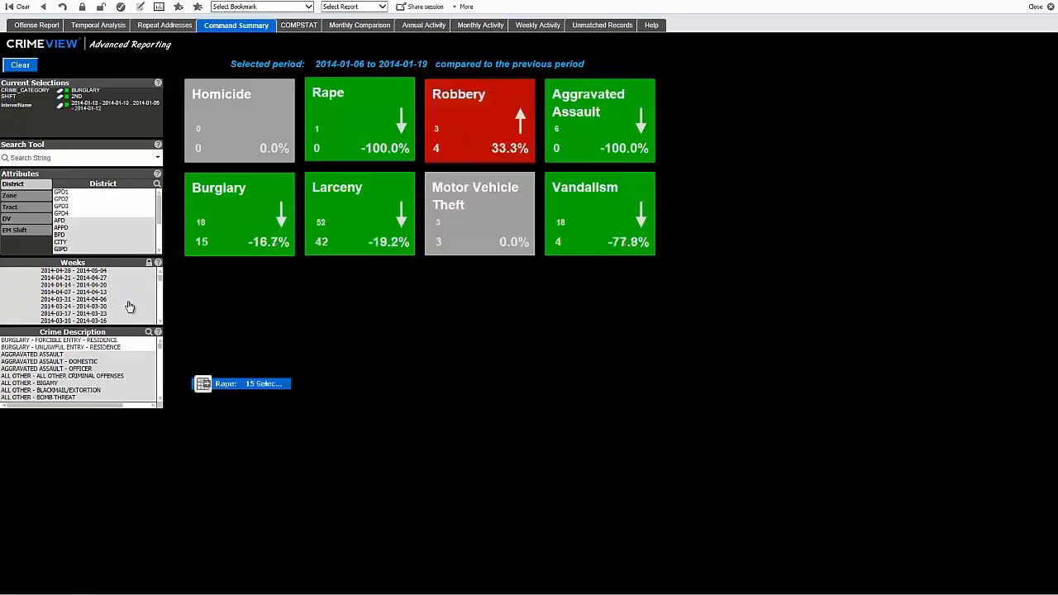
pyautogui.scroll(-3, 129, 306)
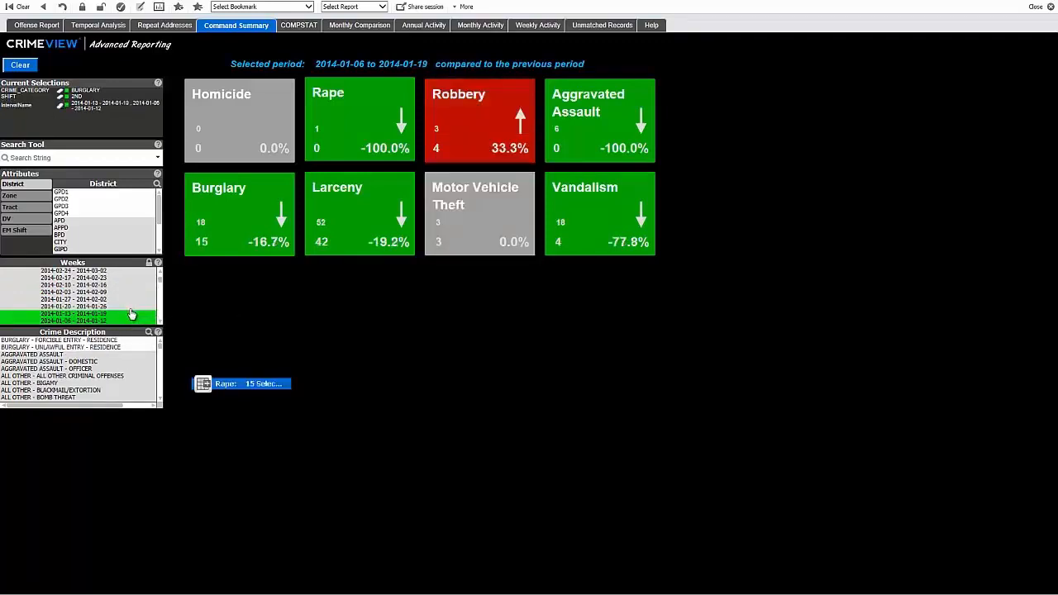
pyautogui.moveTo(97, 314); pyautogui.dragTo(104, 280)
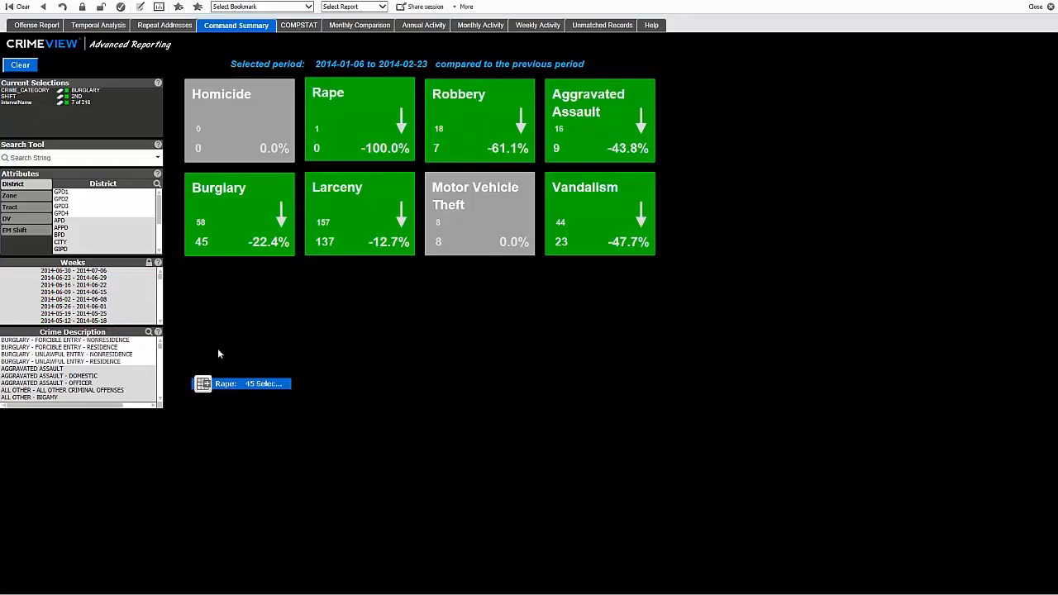
pyautogui.scroll(-4, 145, 310)
# - Examine the individual burglary records behind the Command Summary for the selected period, and minimize the record list
pyautogui.click(244, 234)
pyautogui.click(219, 385)
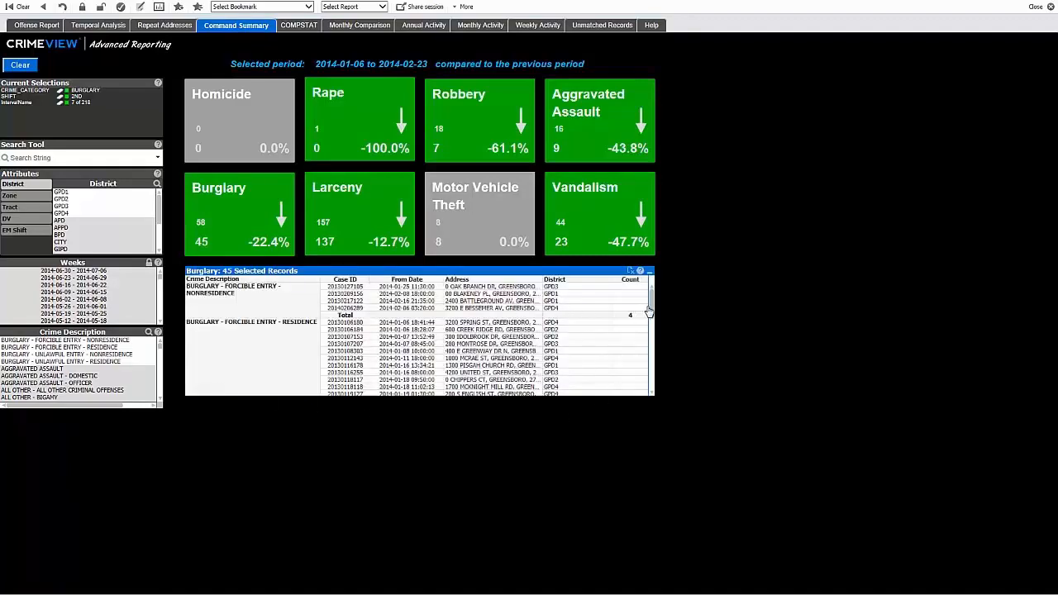
pyautogui.moveTo(650, 311); pyautogui.dragTo(653, 329)
pyautogui.scroll(5, 653, 329)
pyautogui.moveTo(652, 310)
pyautogui.mouseDown()
pyautogui.moveTo(658, 375)
pyautogui.moveTo(654, 300)
pyautogui.mouseUp()
pyautogui.click(650, 272)
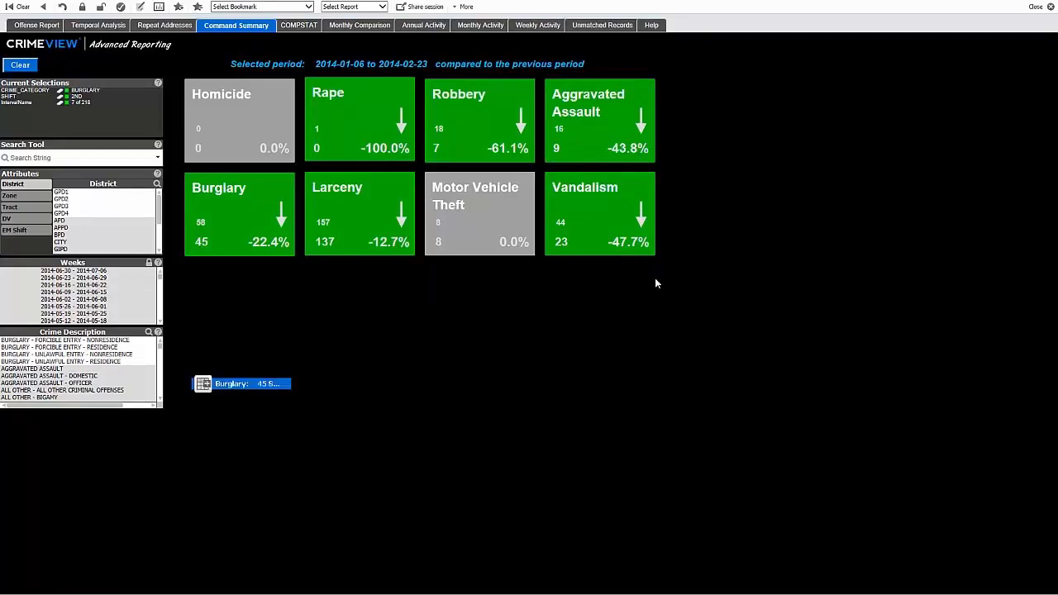
# - Filter the Command Summary by districts GPD1, GPD2, GPD3 and GPD4 in turn, ending on GPD4 with the EM shift set to 3RD
pyautogui.click(65, 193)
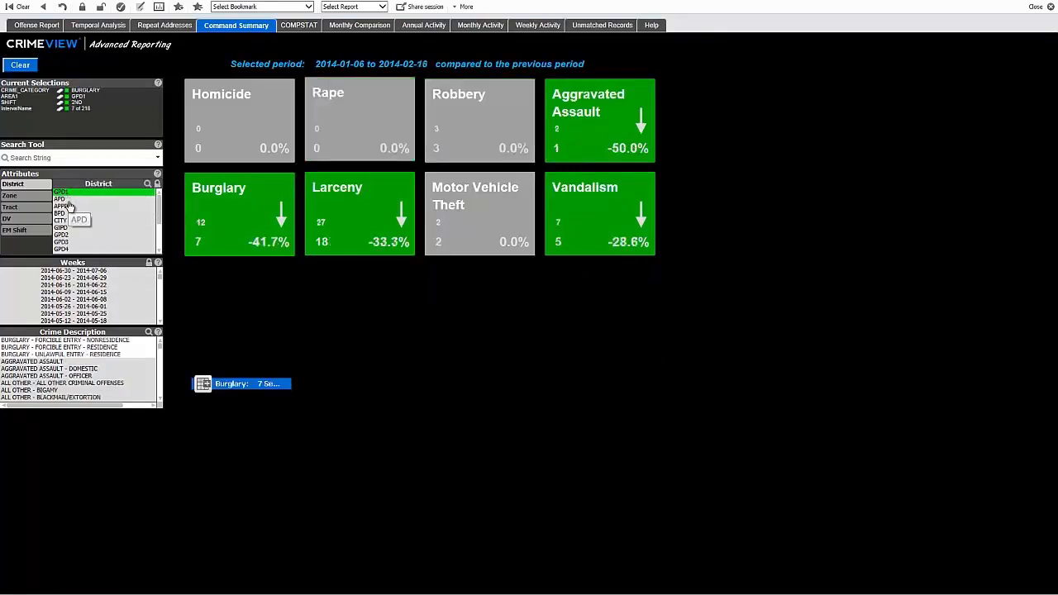
pyautogui.click(67, 234)
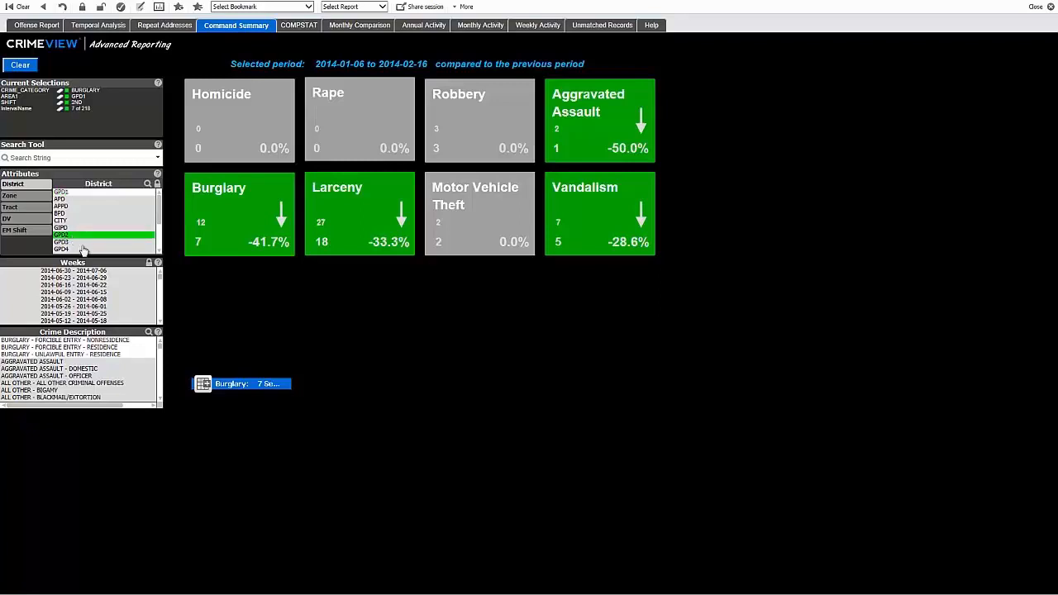
pyautogui.click(65, 242)
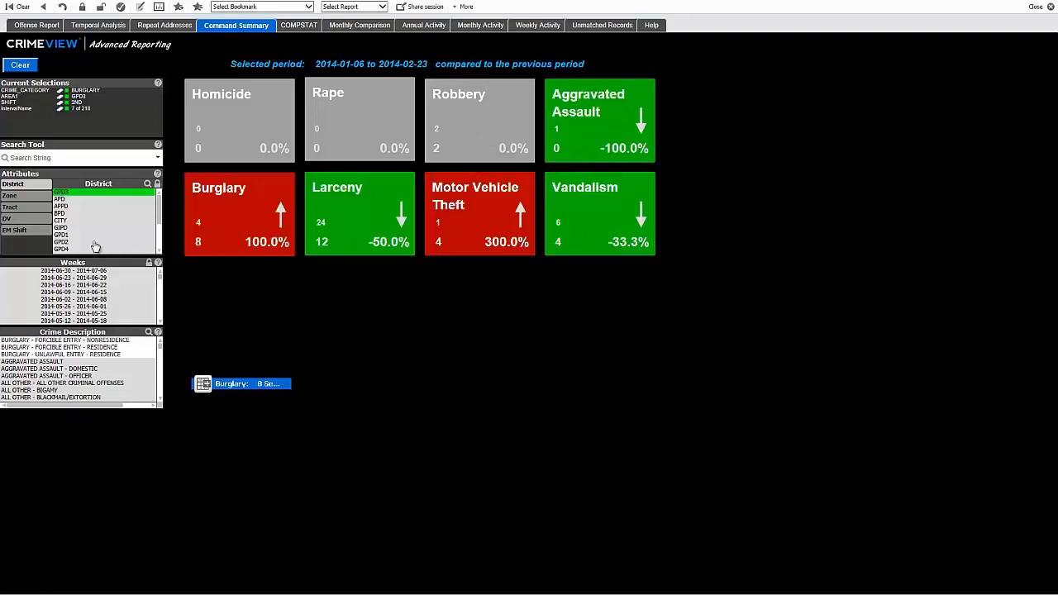
pyautogui.click(67, 249)
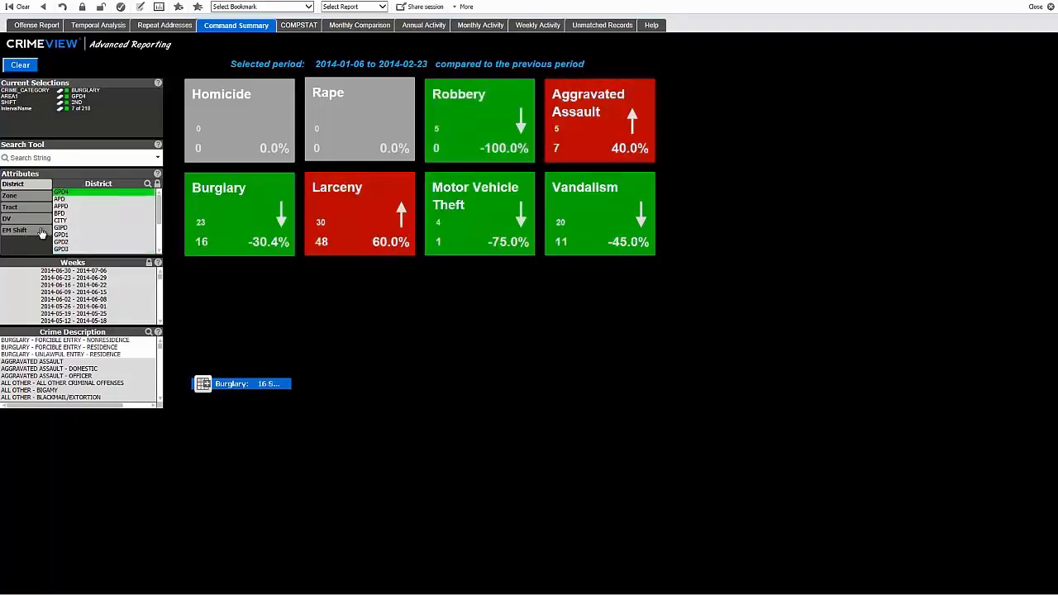
pyautogui.click(41, 231)
pyautogui.click(65, 220)
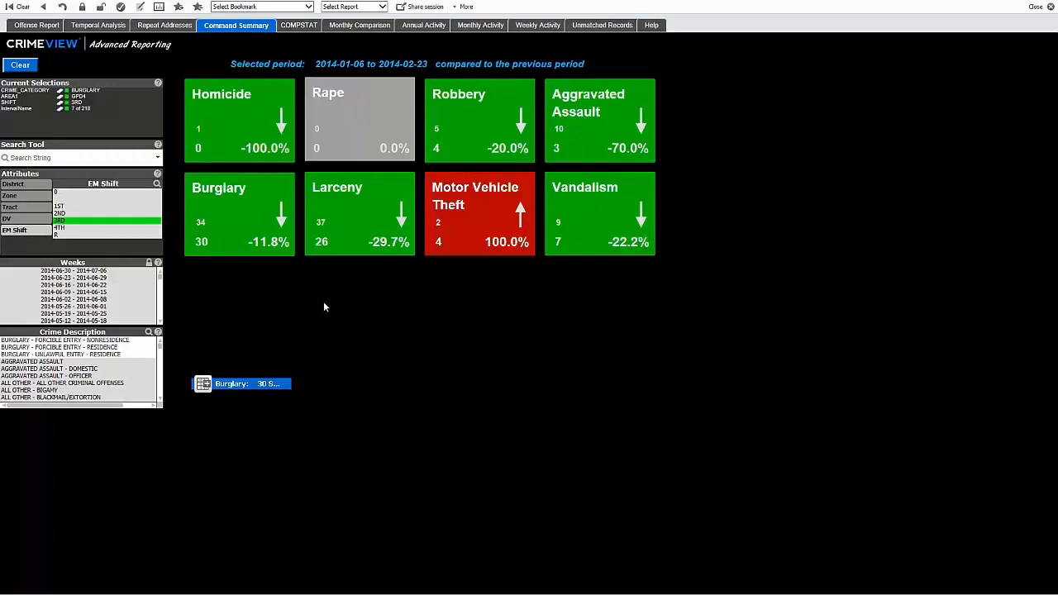
# - In the COMPSTAT report, filter the statistics and chart to VIOLENT CRIME in district GPD1
pyautogui.click(306, 31)
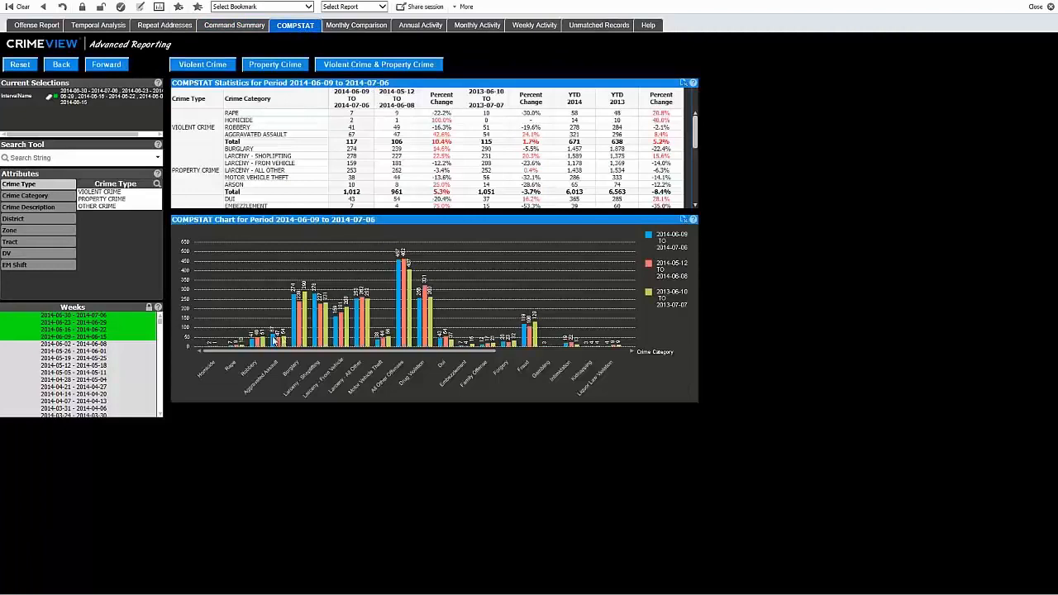
pyautogui.click(109, 193)
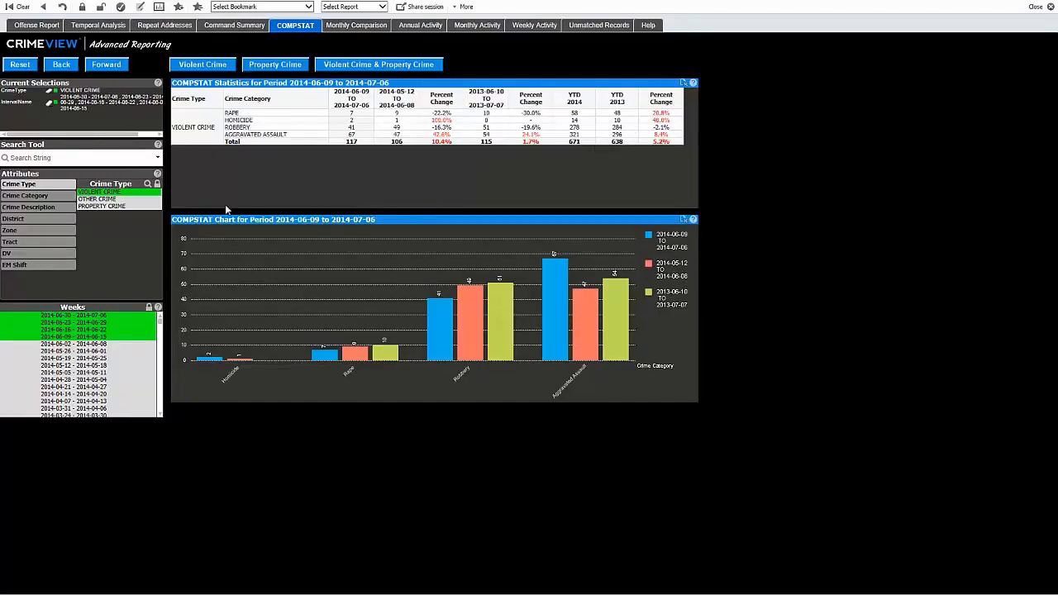
pyautogui.click(37, 221)
pyautogui.click(92, 229)
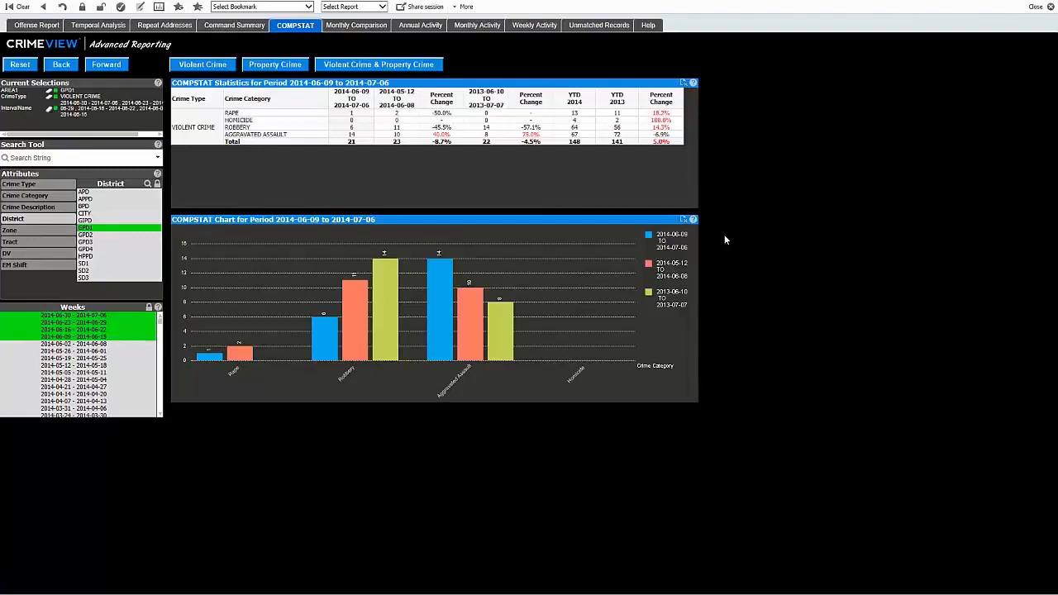
# - In the Monthly Comparison report, compare Apr-2014 and then Jan-2014, and look through the January table's crime categories
pyautogui.click(358, 25)
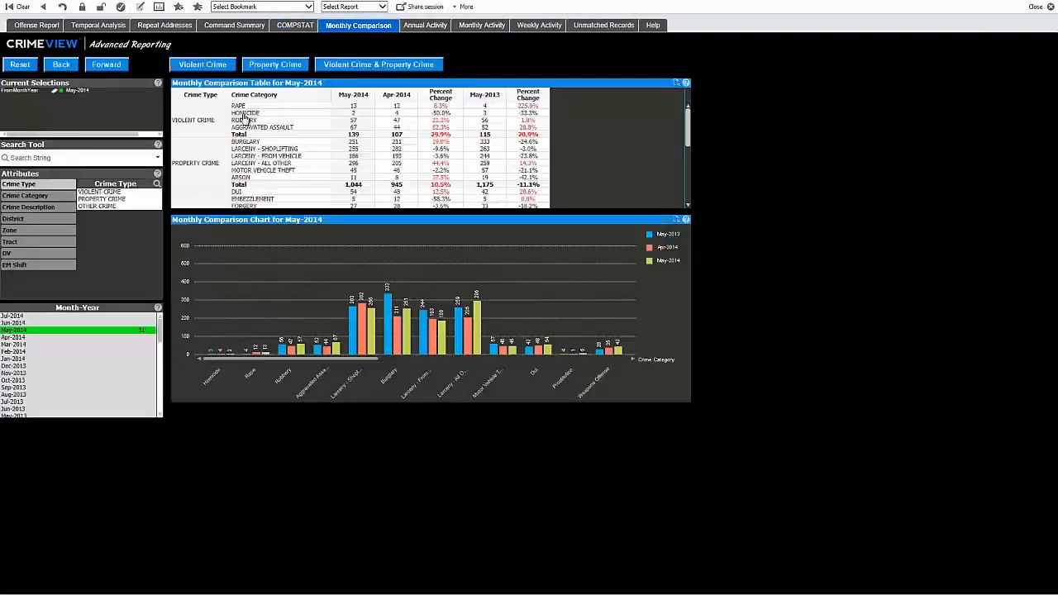
pyautogui.click(23, 338)
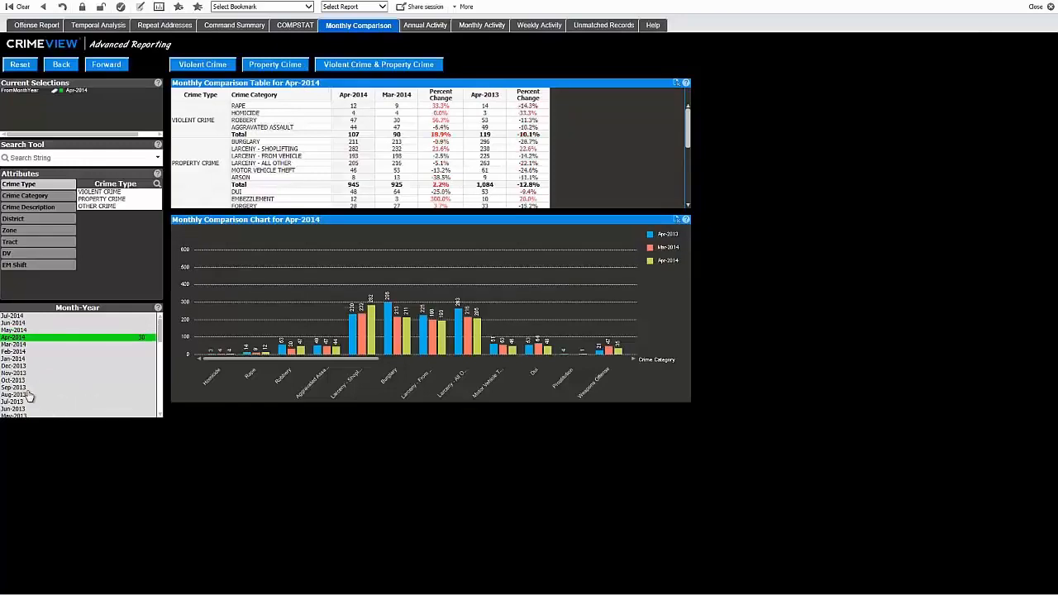
pyautogui.click(20, 360)
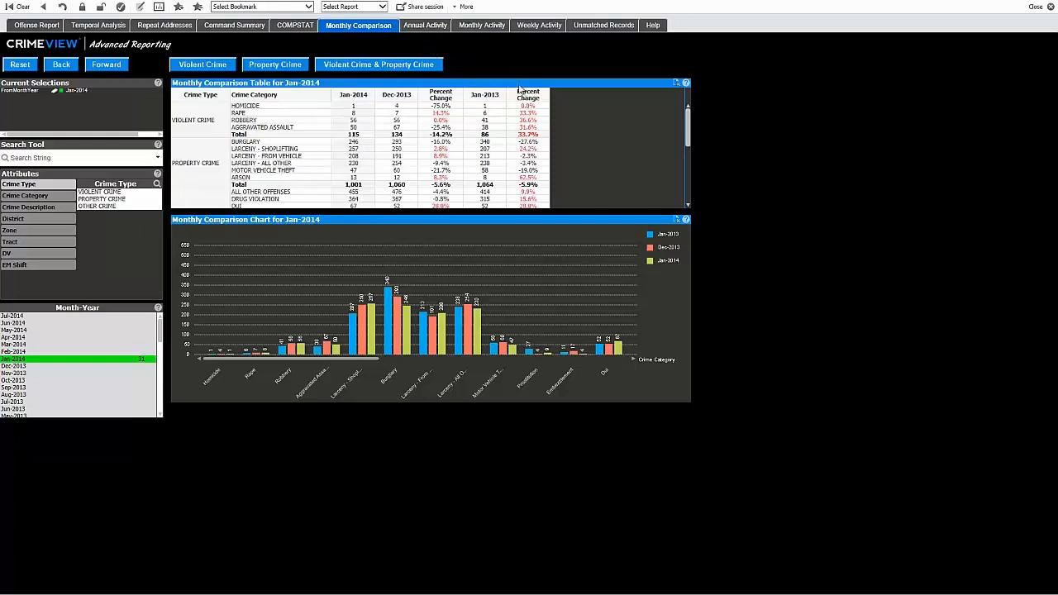
pyautogui.scroll(-5, 690, 137)
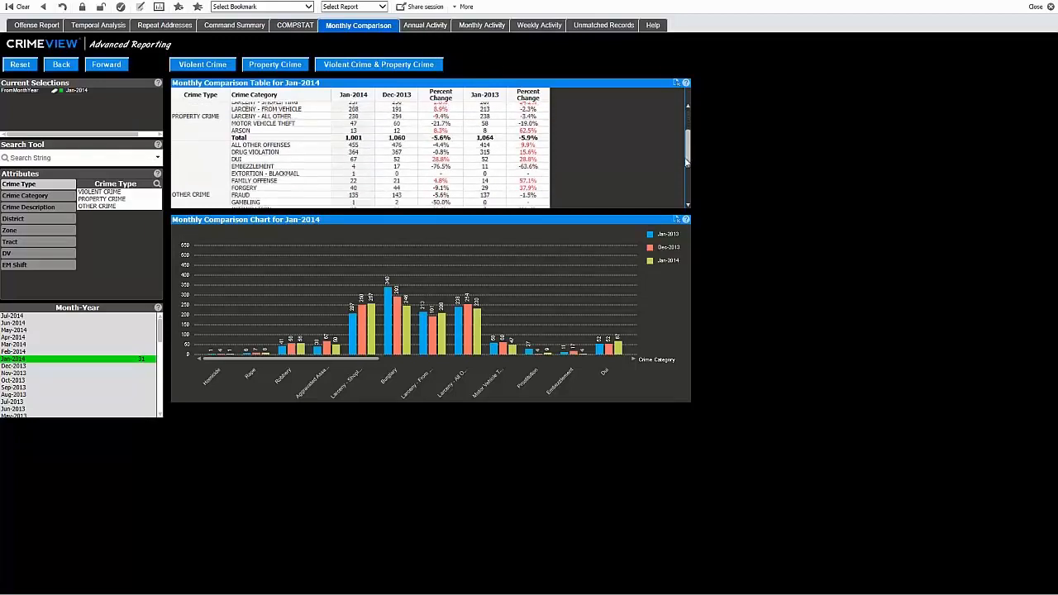
pyautogui.scroll(5, 684, 150)
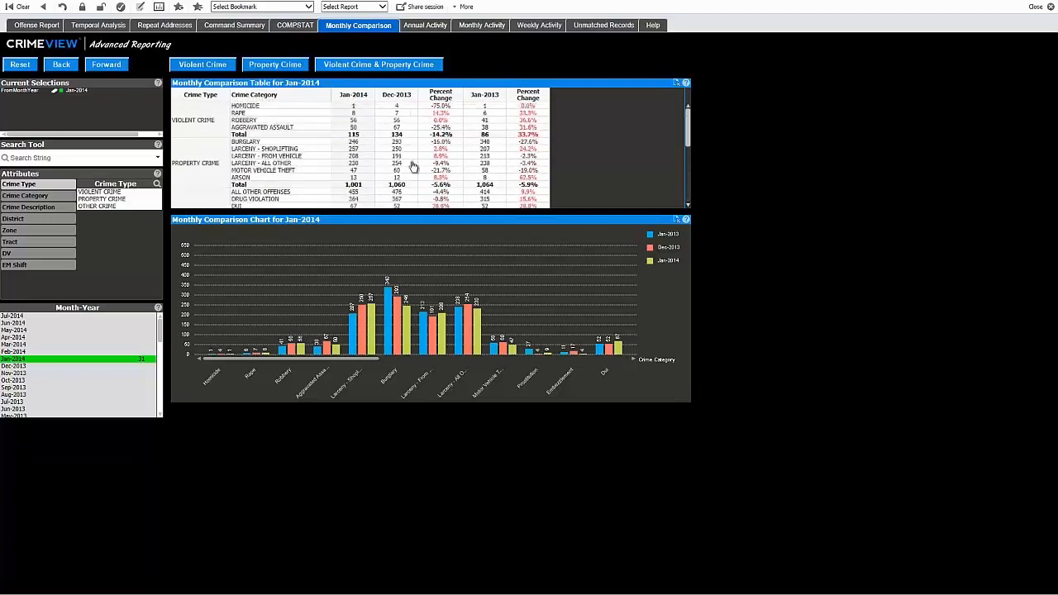
# - Show the Annual Activity table and chart for all crime types as year-to-date figures
pyautogui.click(418, 27)
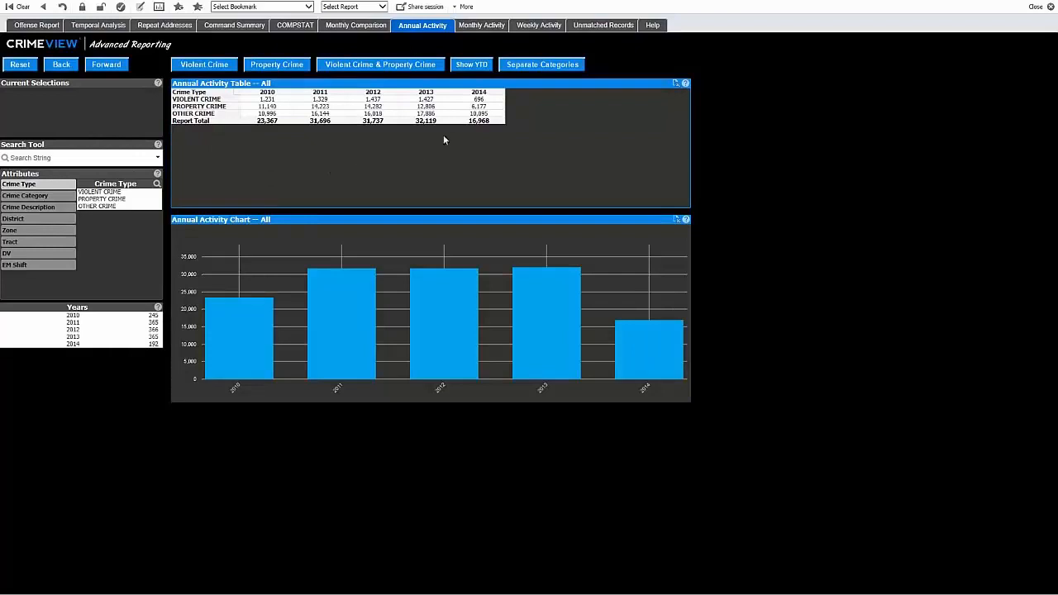
pyautogui.click(471, 64)
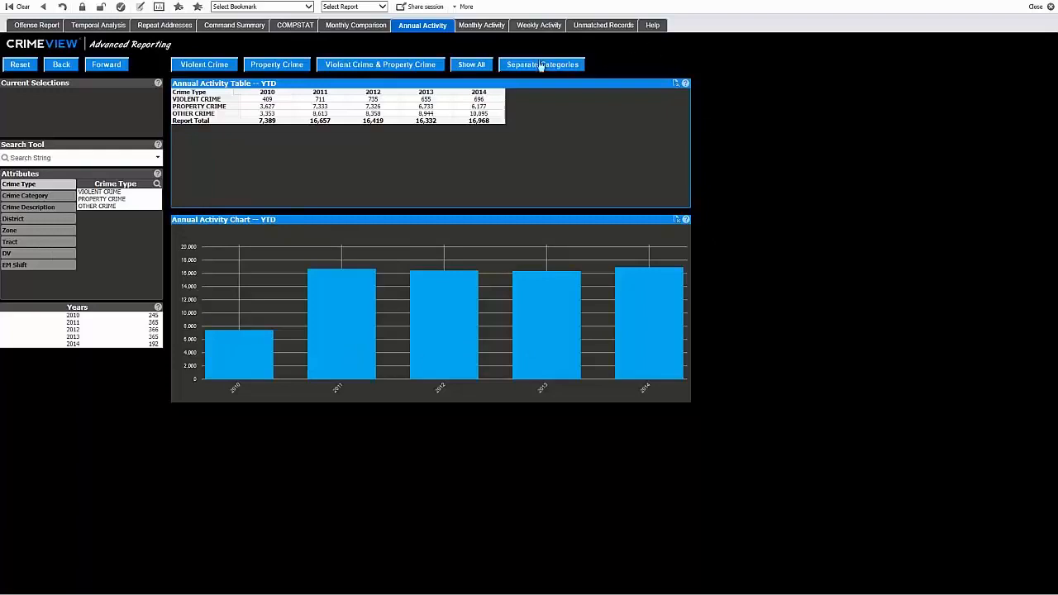
# - In the Monthly Activity report, filter to VIOLENT CRIME for Jul-2013 through Jun-2014, viewing the categories separately and then combined
pyautogui.click(488, 27)
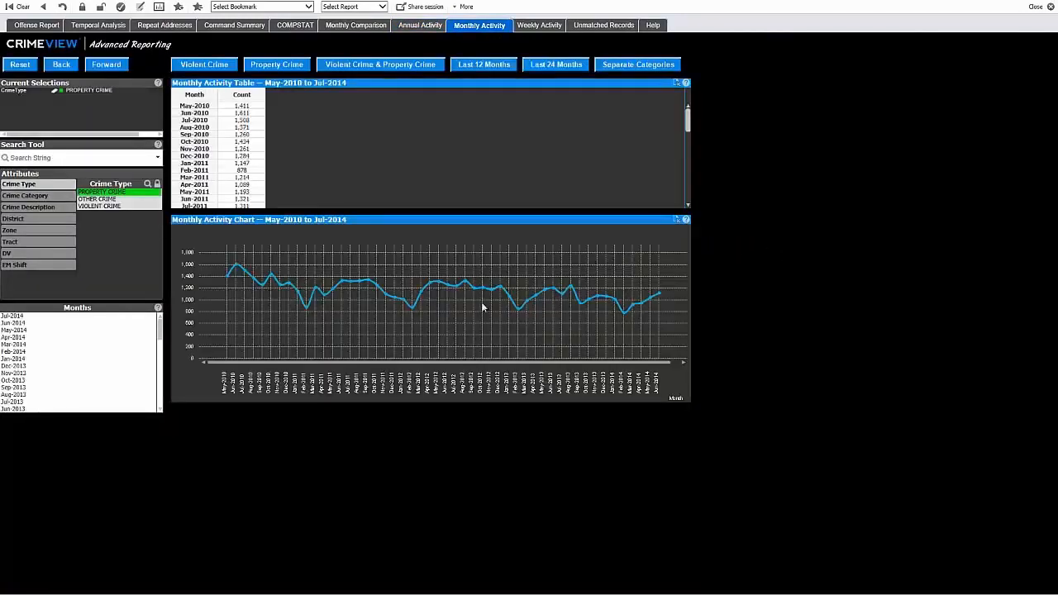
pyautogui.click(639, 68)
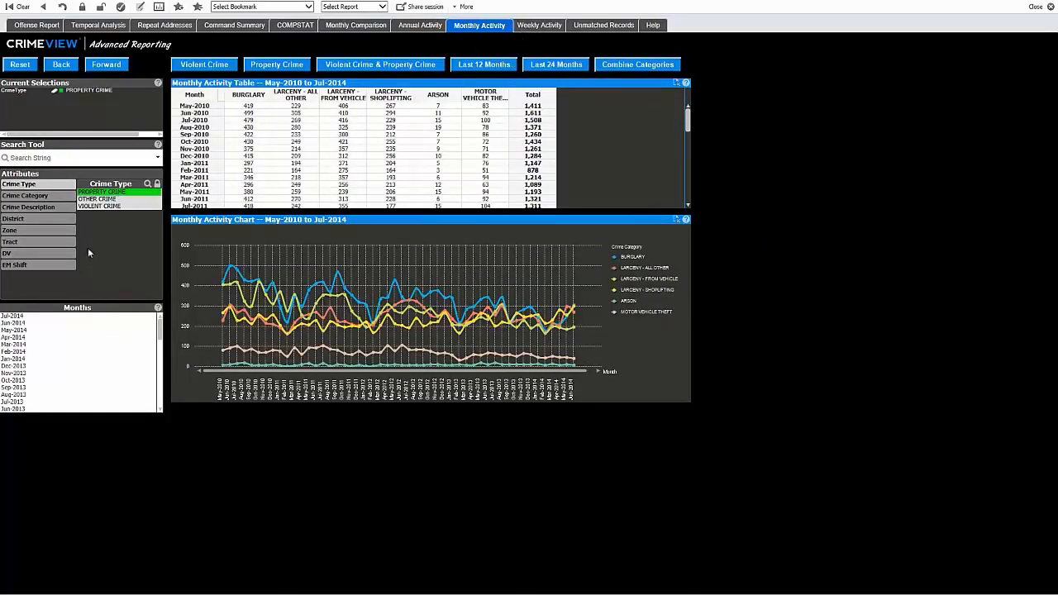
pyautogui.click(86, 206)
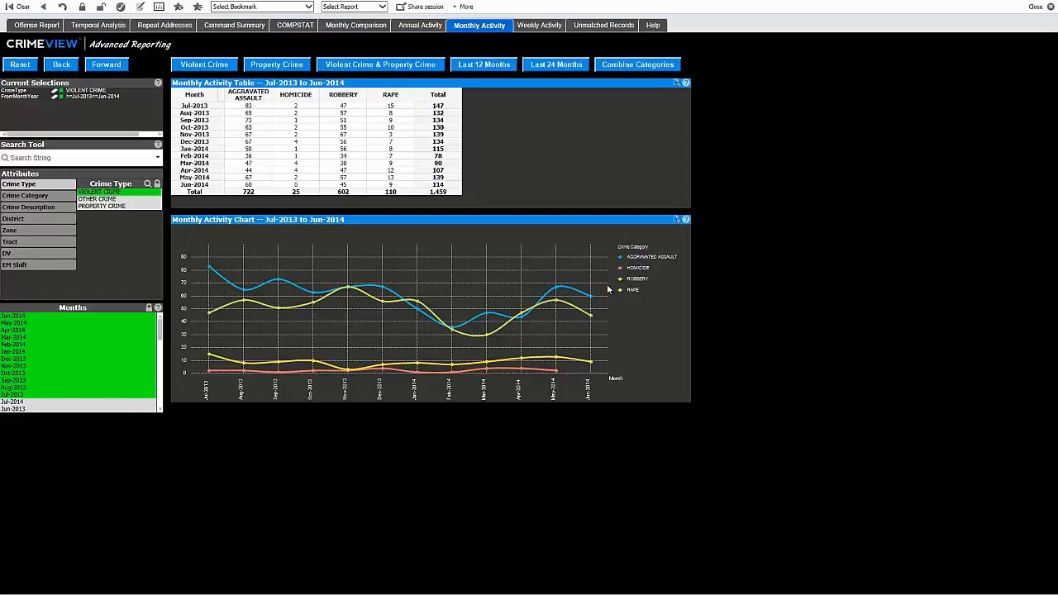
pyautogui.click(633, 65)
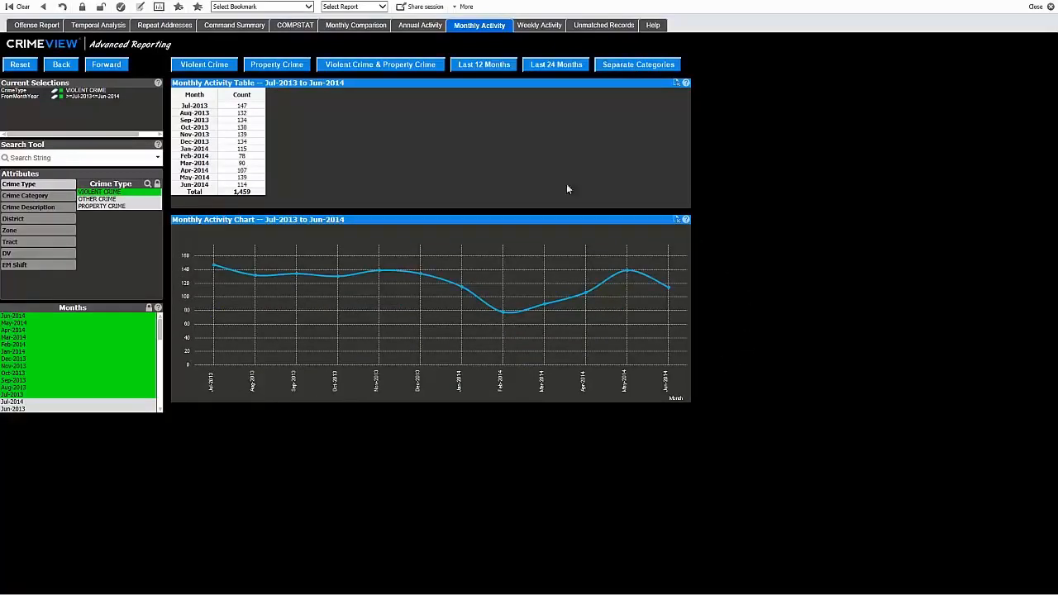
# - Filter the monthly violent crime trend by EM shift 3RD, and add the 4TH shift to the selection
pyautogui.click(22, 268)
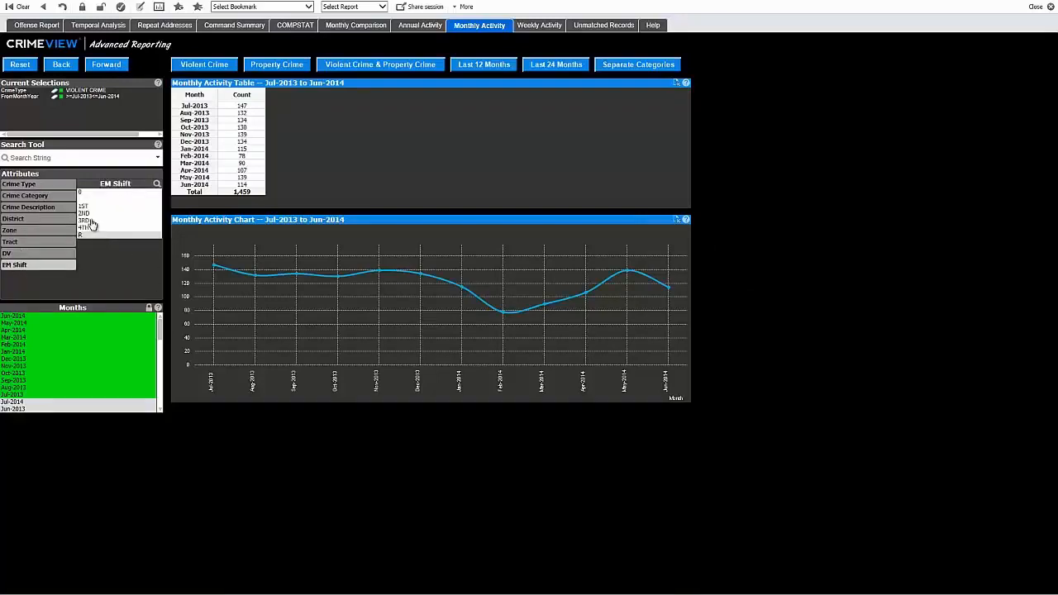
pyautogui.click(91, 222)
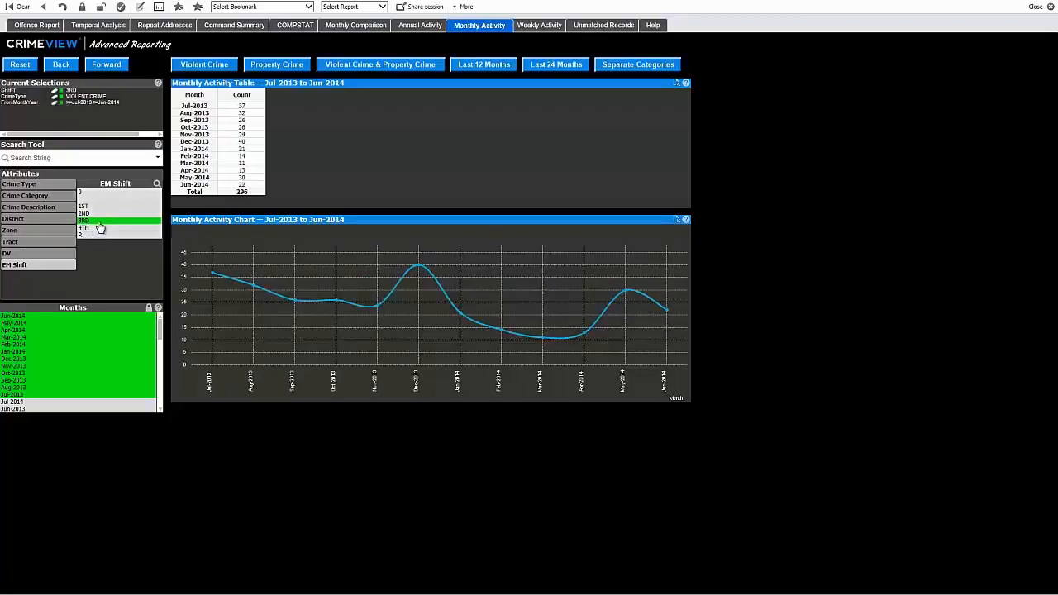
pyautogui.keyDown('ctrl'); pyautogui.click(86, 230); pyautogui.keyUp('ctrl')
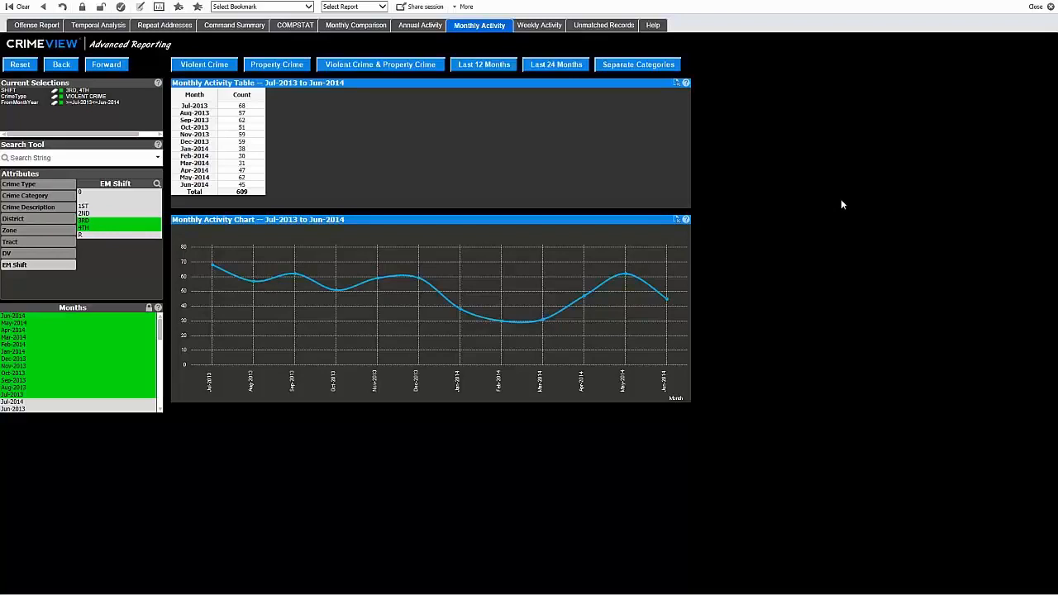
# - Review the Weekly Activity, Offense Report and Temporal Analysis reports in turn
pyautogui.click(544, 29)
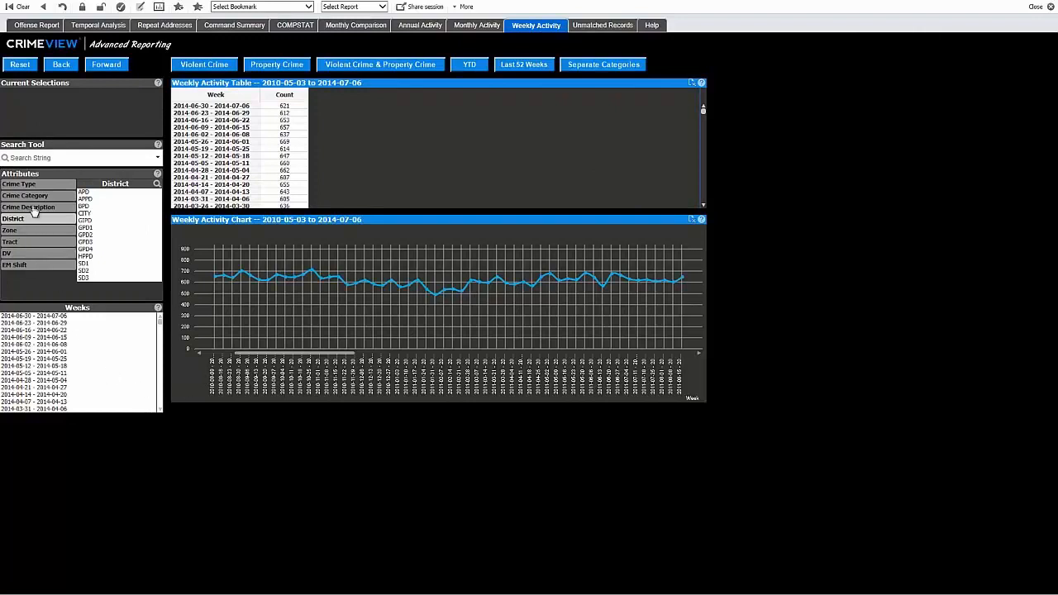
pyautogui.click(47, 25)
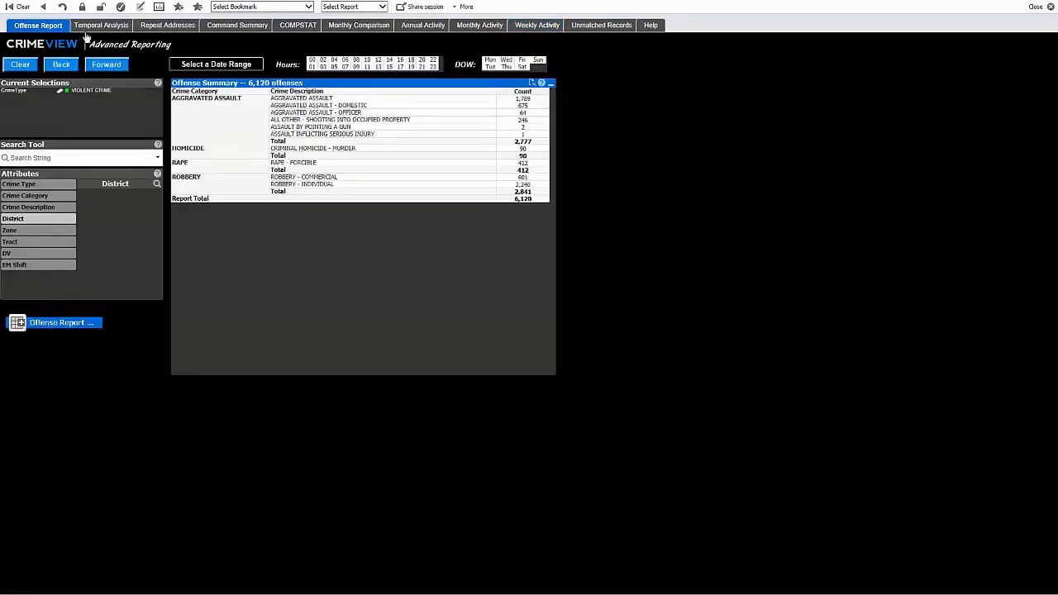
pyautogui.click(97, 26)
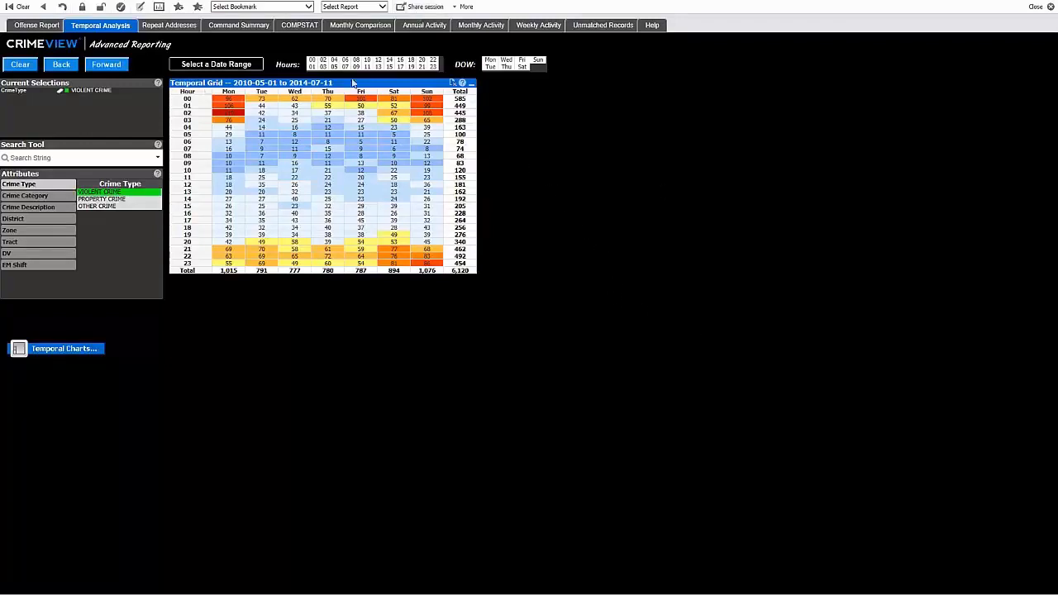
# - In the COMPSTAT report for district GPD1, filter to PROPERTY CRIME and narrow the crime category to BURGLARY
pyautogui.click(307, 28)
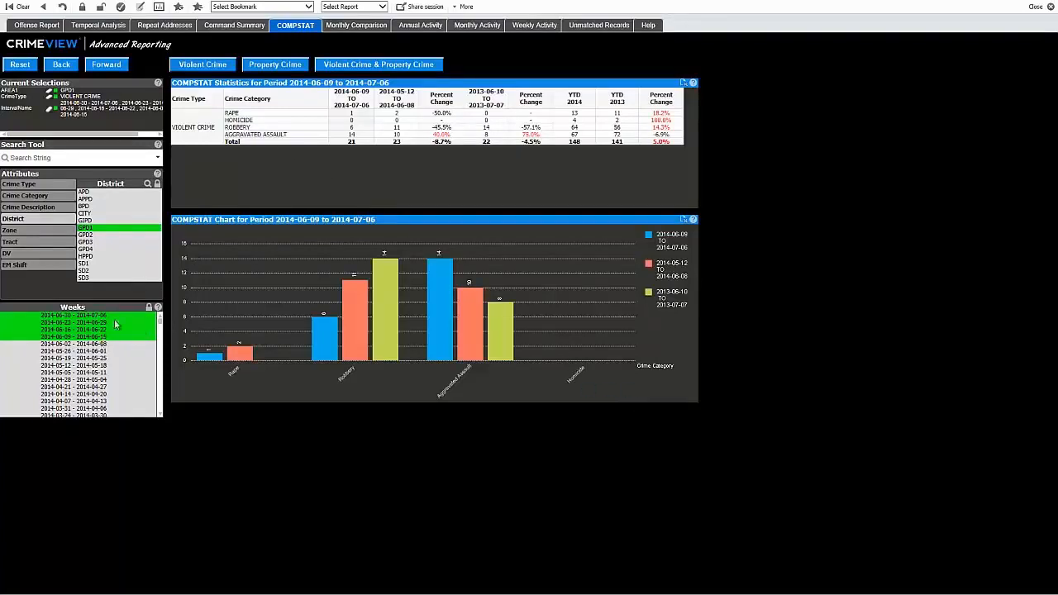
pyautogui.click(256, 70)
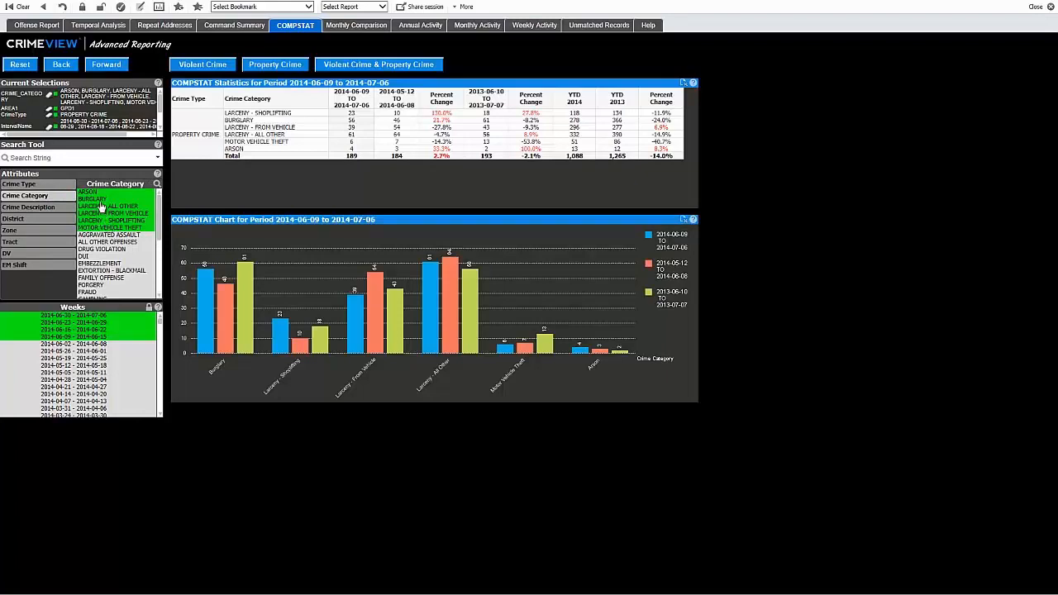
pyautogui.click(95, 200)
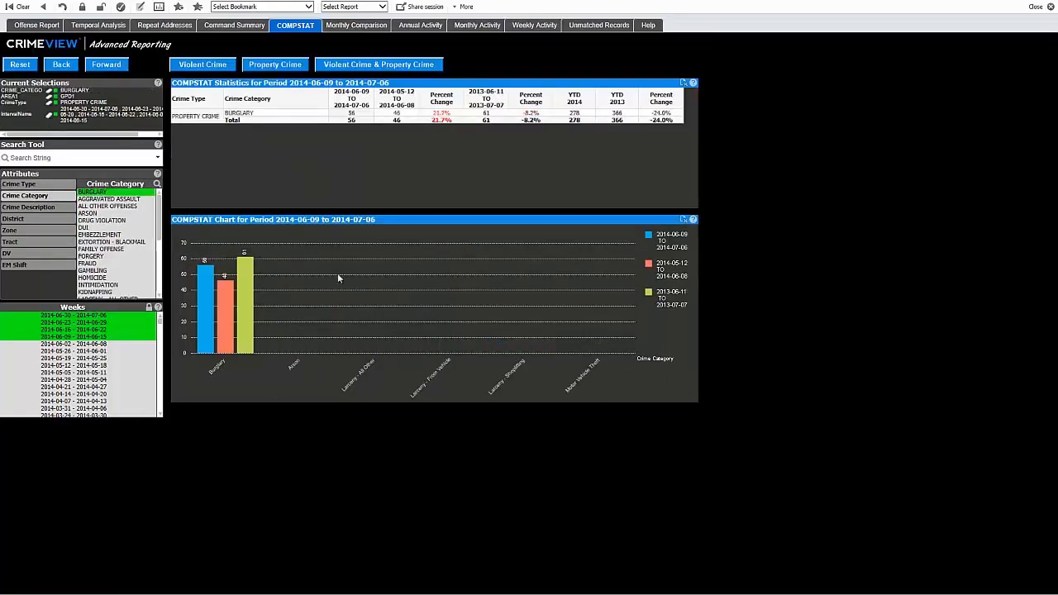
# - Compare the weeks from 2014-05-12 through 2014-07-06 in COMPSTAT for DRUG VIOLATION, violent crime and property crime in turn
pyautogui.click(108, 223)
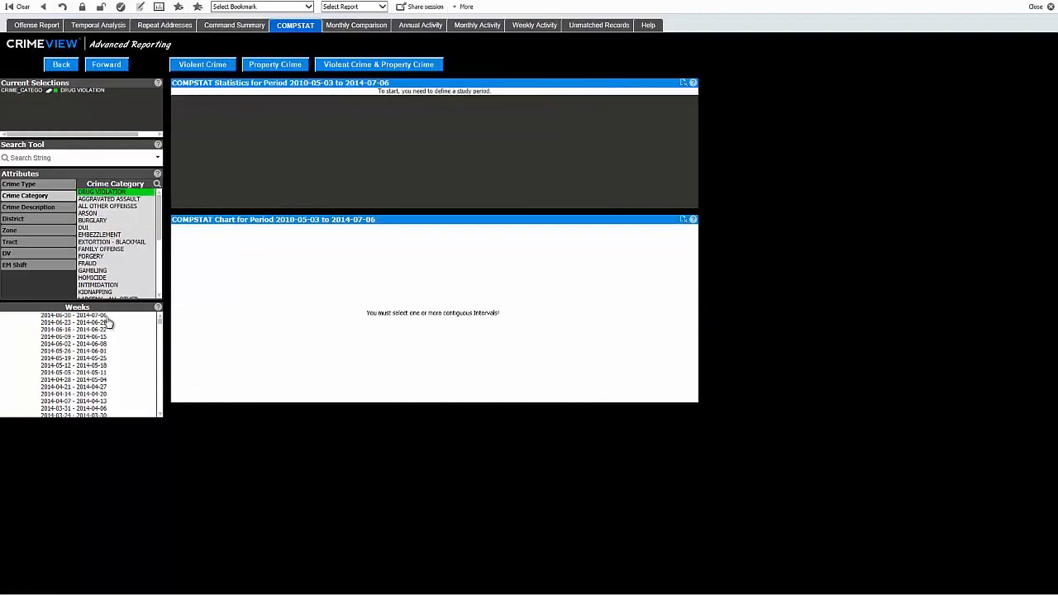
pyautogui.moveTo(107, 319); pyautogui.dragTo(104, 365)
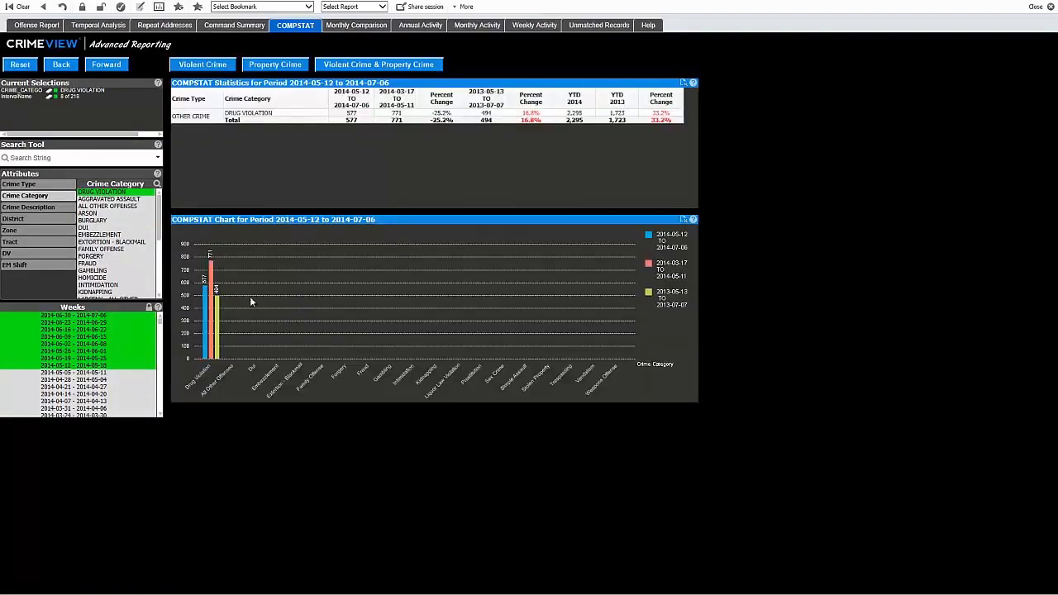
pyautogui.click(217, 71)
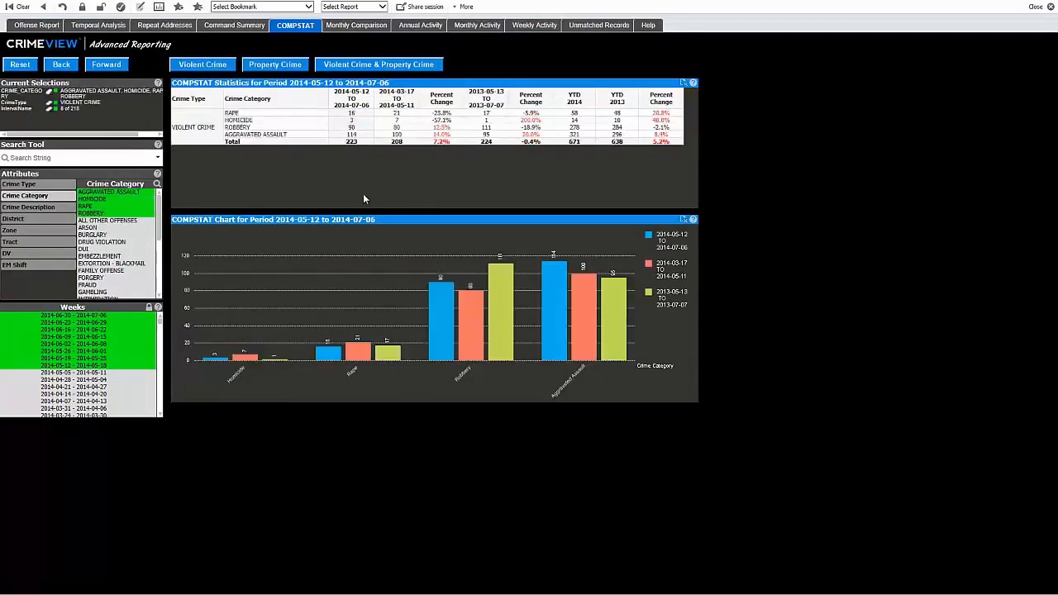
pyautogui.click(299, 71)
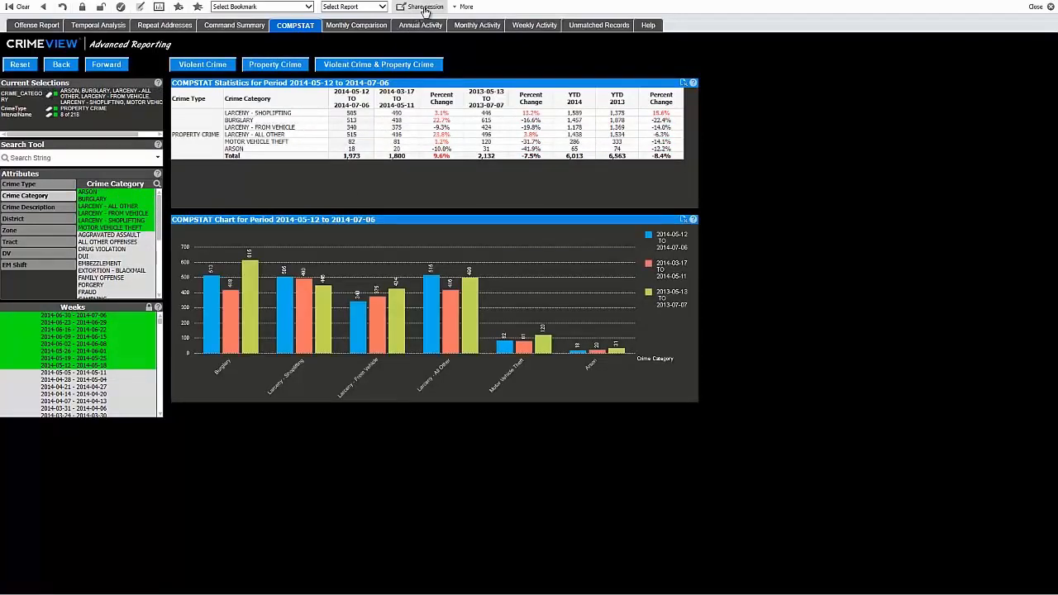